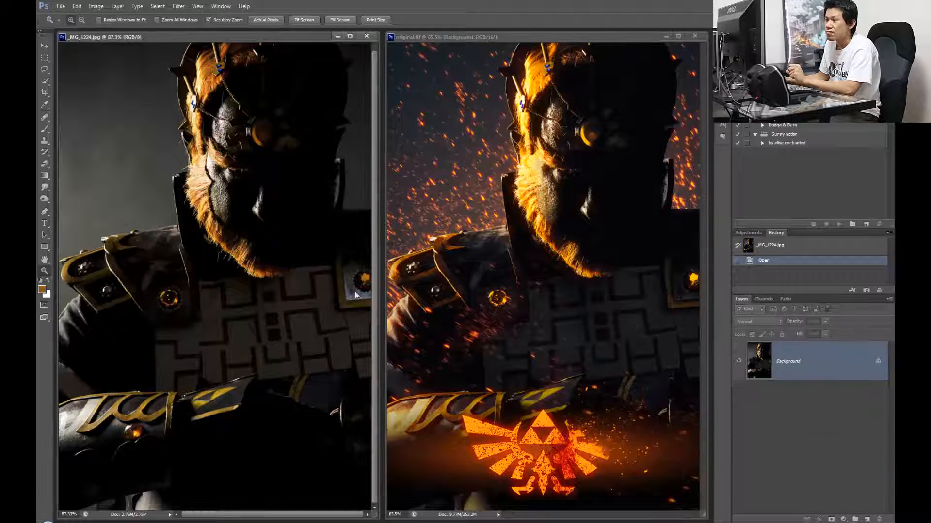
# View the Expendables 2 poster as a reference beside the photos, put it away and return to original.tif
pyautogui.click(495, 288)
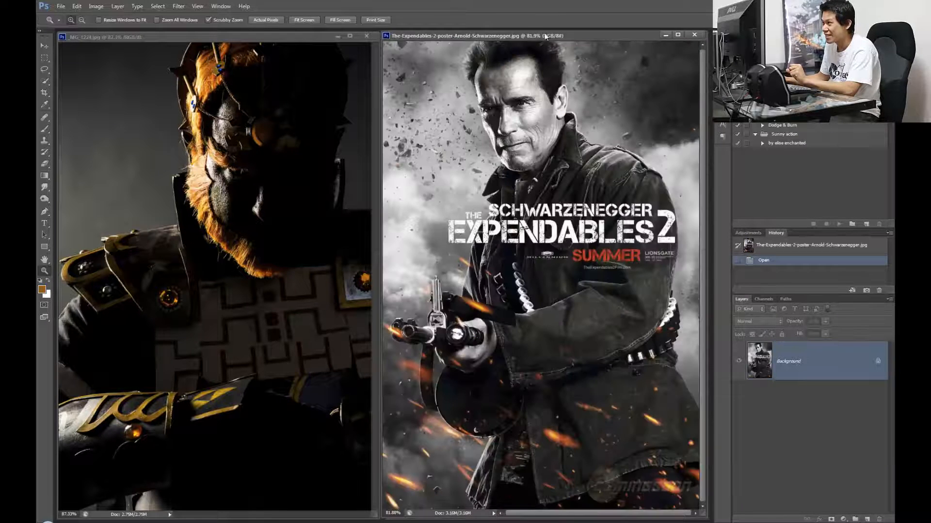
pyautogui.moveTo(540, 36); pyautogui.dragTo(462, 40)
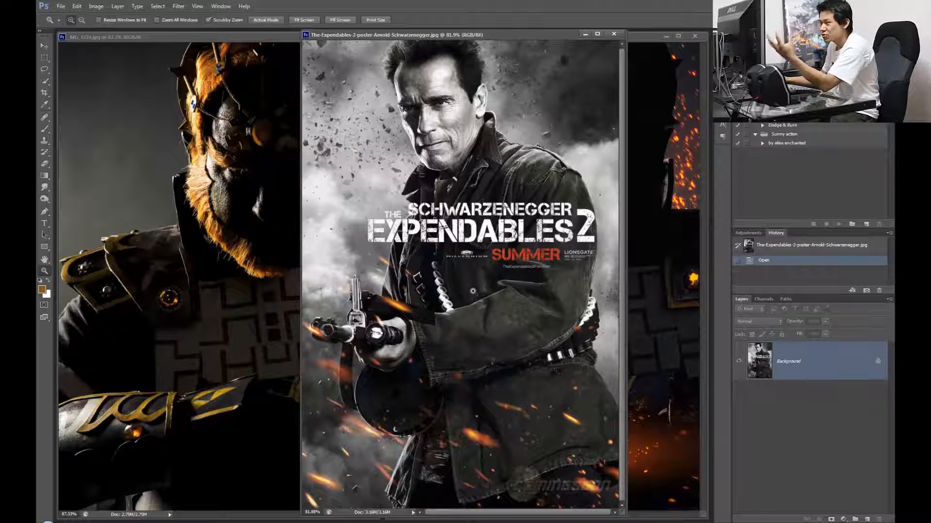
pyautogui.click(665, 255)
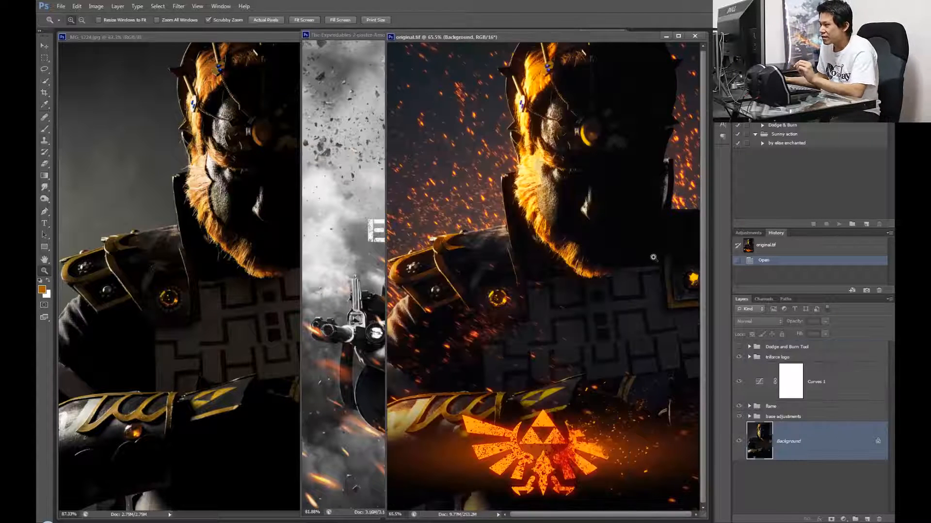
pyautogui.click(372, 128)
pyautogui.click(589, 35)
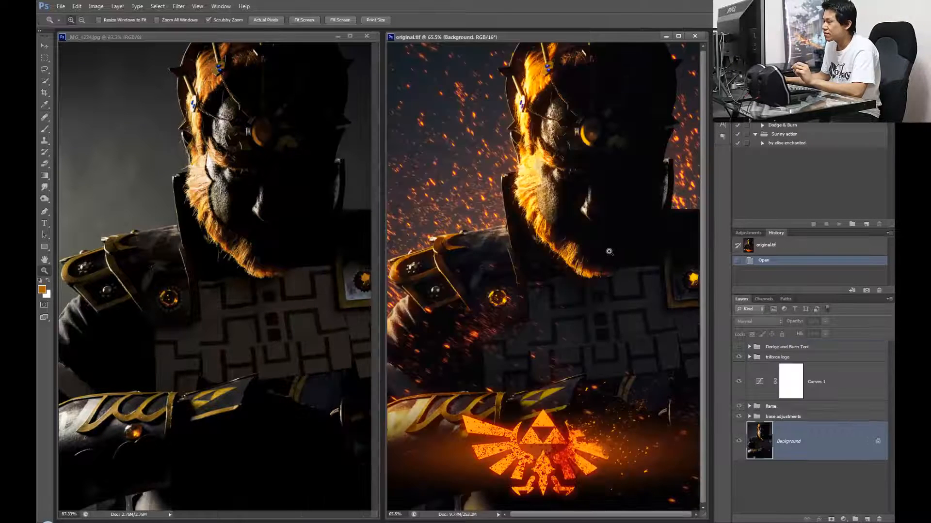
# Examine the lighting diagram of the shoot, put it and the poster away, and bring original.tif back beside _MG_1224.jpg
pyautogui.click(565, 247)
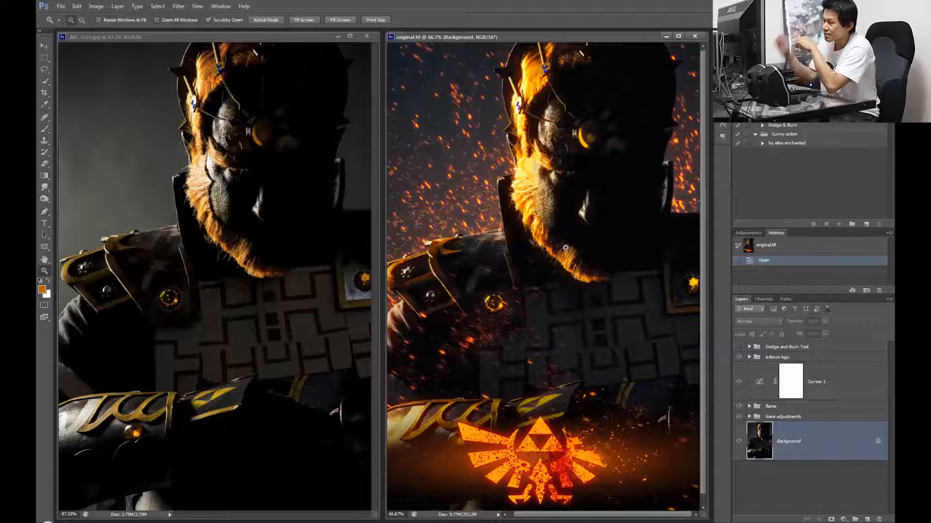
pyautogui.click(694, 36)
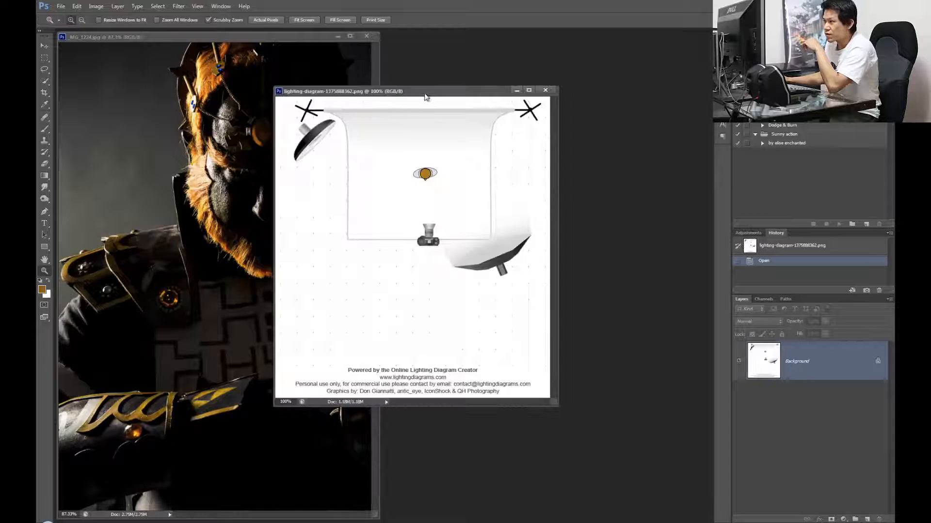
pyautogui.moveTo(424, 96); pyautogui.dragTo(431, 112)
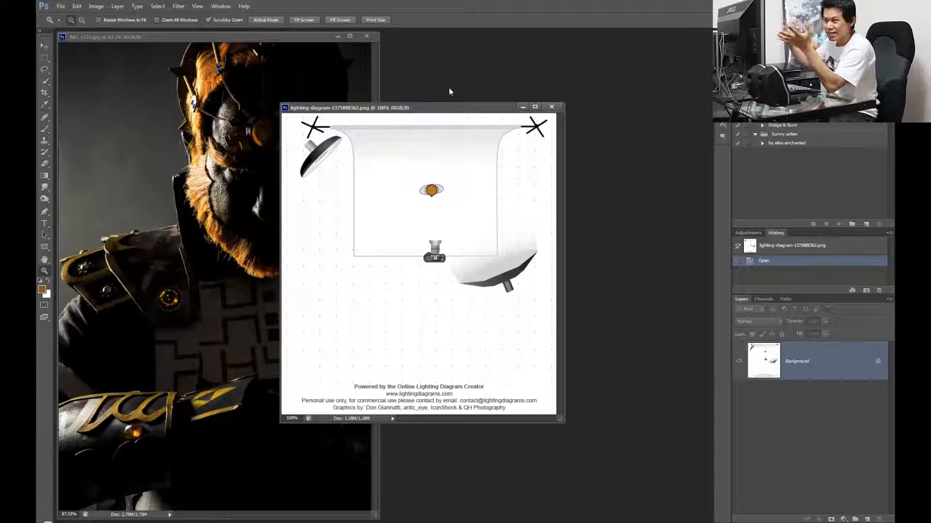
pyautogui.click(279, 227)
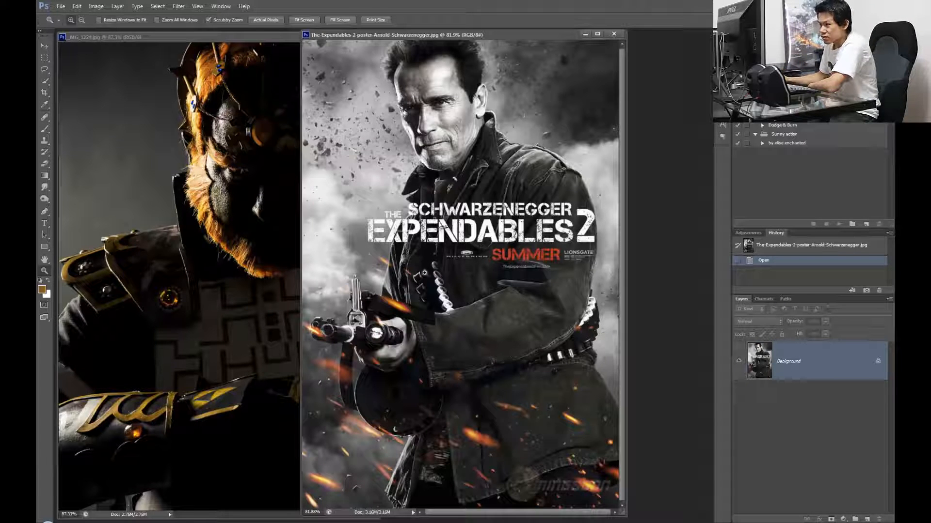
pyautogui.click(585, 35)
pyautogui.click(229, 521)
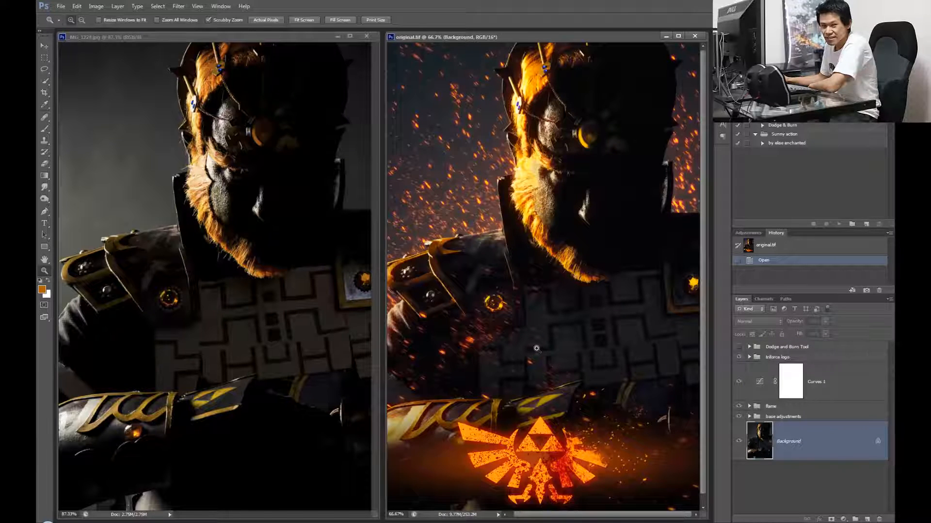
# Hide every layer of original.tif except Background and make _MG_1224.jpg the active image
pyautogui.keyDown('alt'); pyautogui.click(739, 441); pyautogui.keyUp('alt')
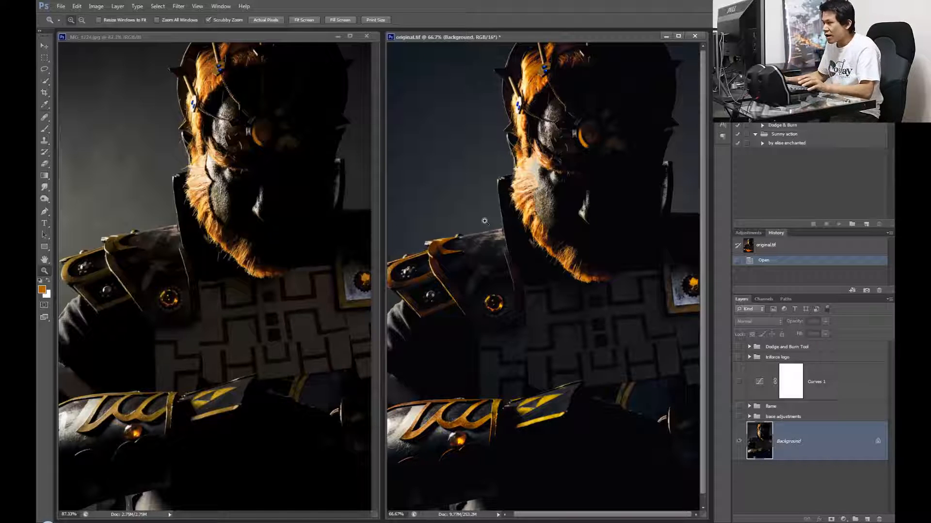
pyautogui.click(313, 226)
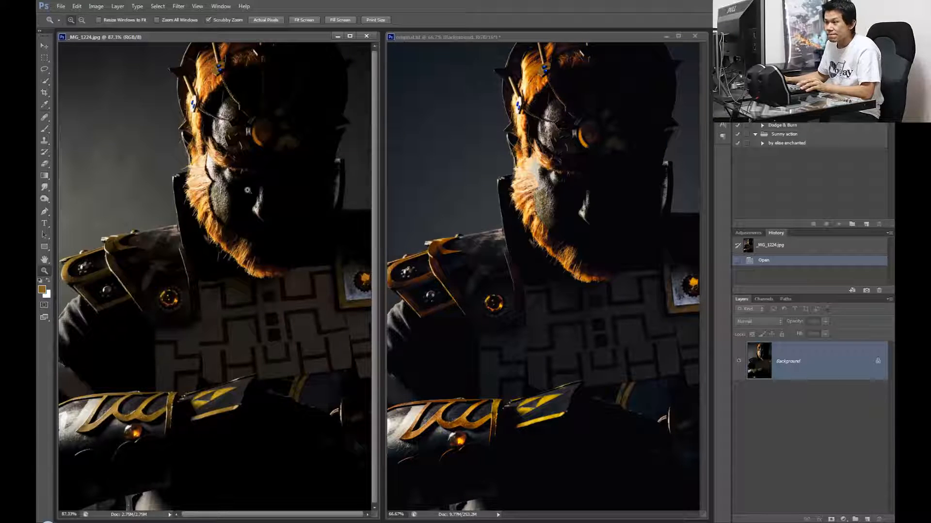
pyautogui.press('w')
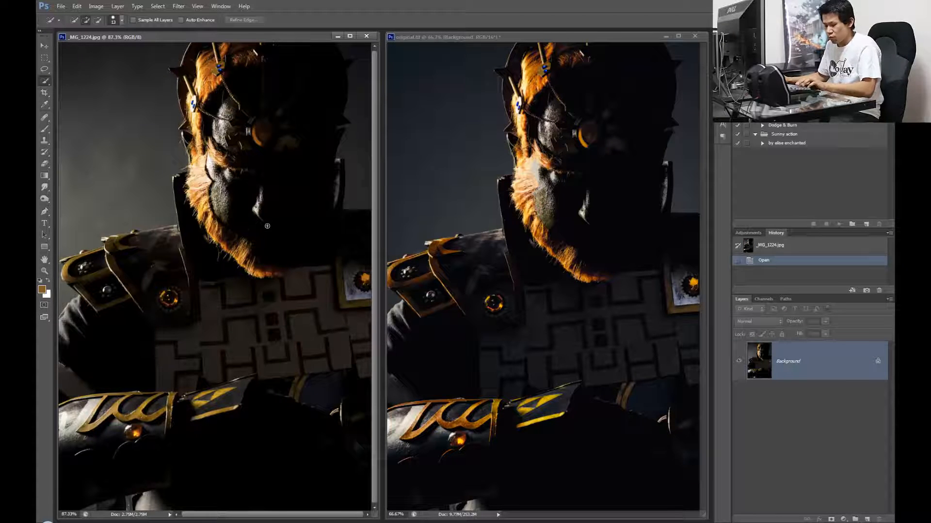
# Create a new transparent 2000 × 1200 pixel RGB document at 72 pixels/inch
pyautogui.hotkey('ctrl', 'n')
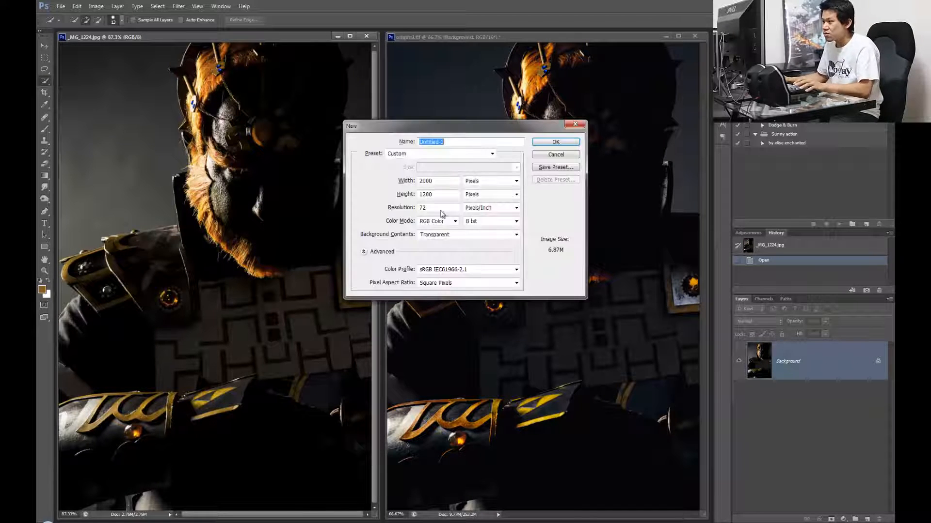
pyautogui.click(578, 144)
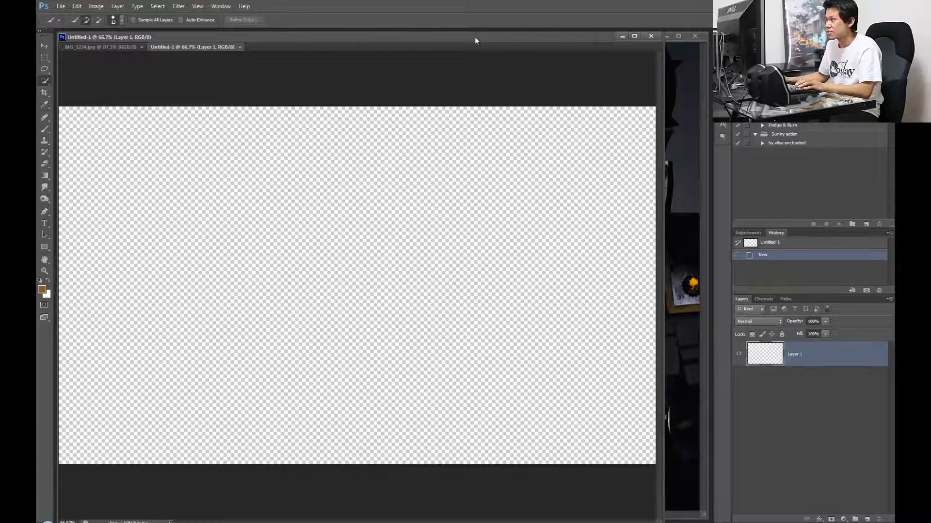
pyautogui.moveTo(475, 38); pyautogui.dragTo(508, 38)
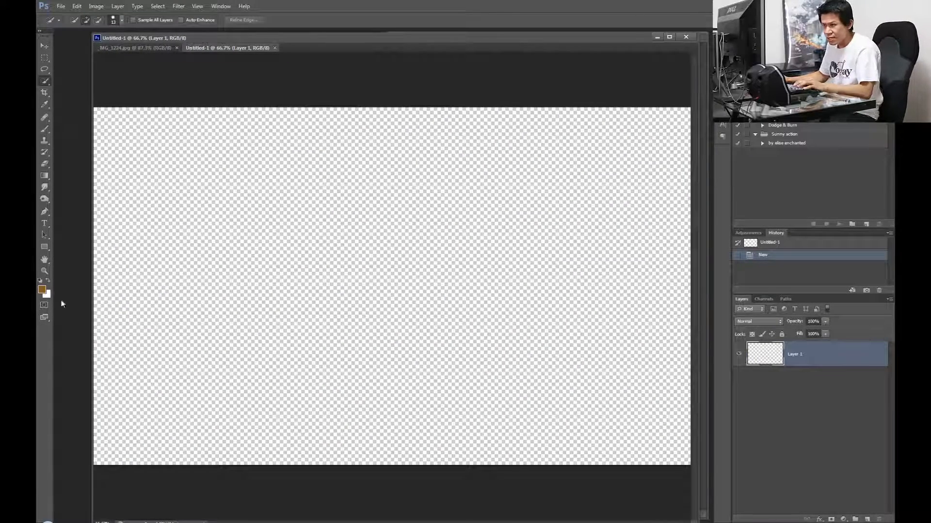
# Prepare the Gradient tool with a black foreground colour and a dark grey background colour
pyautogui.click(48, 176)
pyautogui.press('d')
pyautogui.press('x')
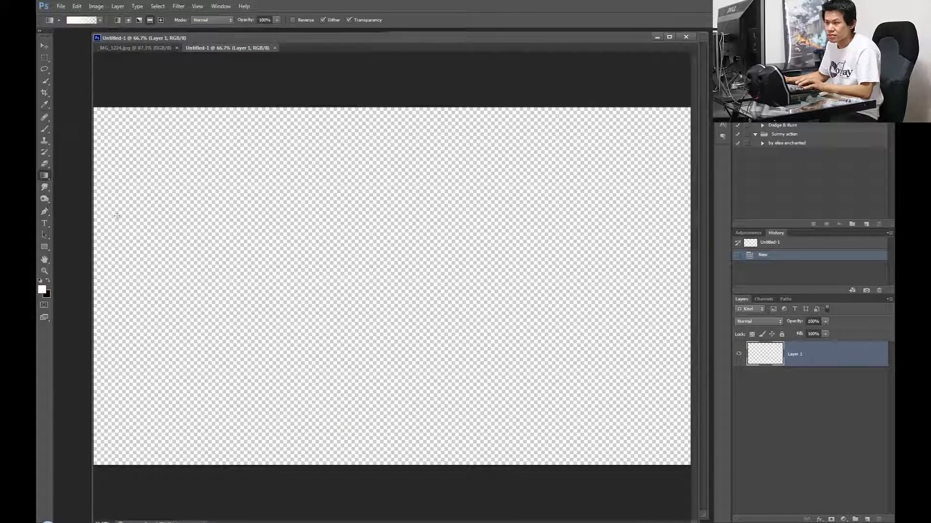
pyautogui.press('x')
pyautogui.click(46, 294)
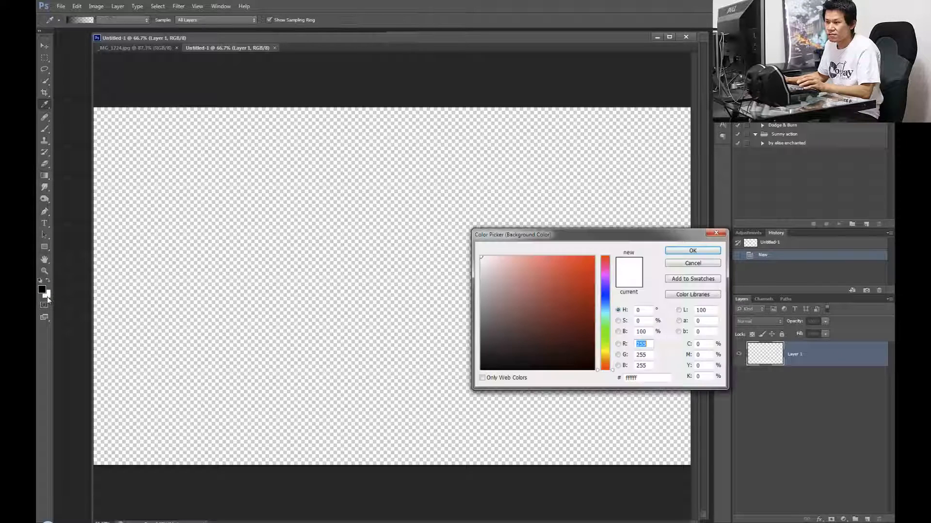
pyautogui.moveTo(508, 348); pyautogui.dragTo(420, 321)
pyautogui.click(692, 250)
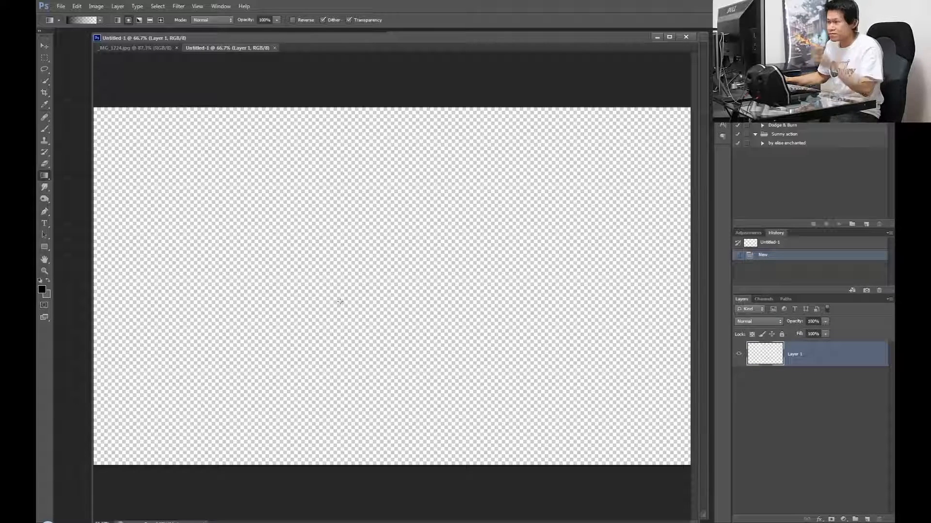
# Fill the layer with a reversed radial gradient from a grey centre to black corners and inspect its banding
pyautogui.moveTo(361, 306); pyautogui.dragTo(631, 133)
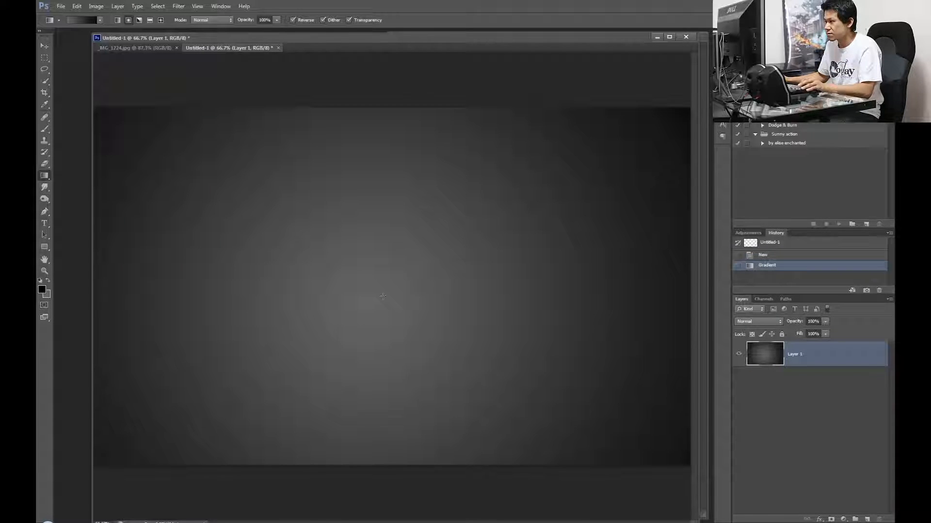
pyautogui.press('z')
pyautogui.click(390, 259)
pyautogui.keyDown('alt'); pyautogui.click(392, 259); pyautogui.keyUp('alt')
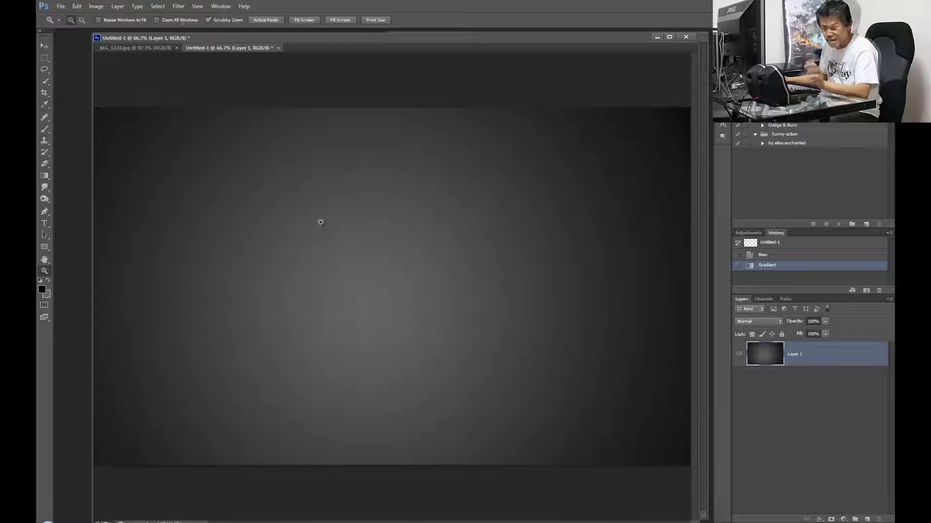
# Apply the Add Noise filter to the gradient with Gaussian distribution and Monochromatic enabled
pyautogui.click(178, 6)
pyautogui.moveTo(233, 101)
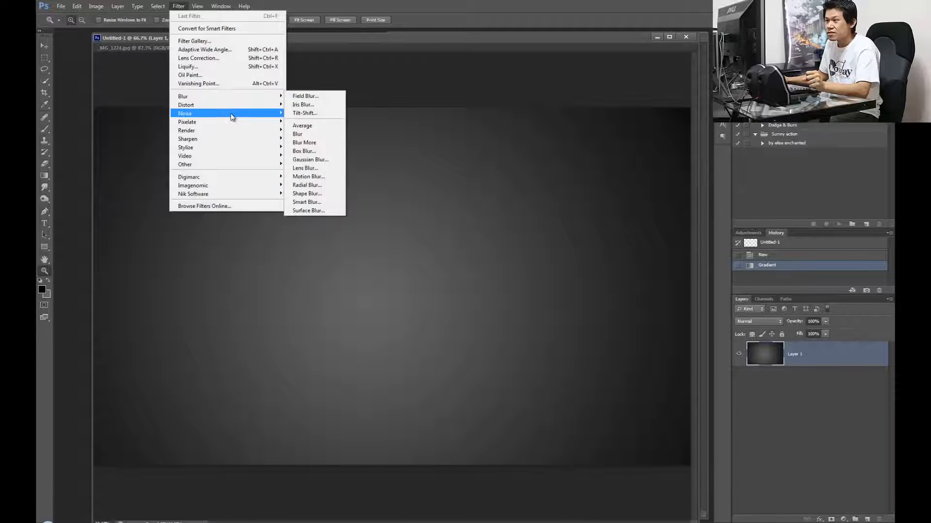
pyautogui.click(305, 114)
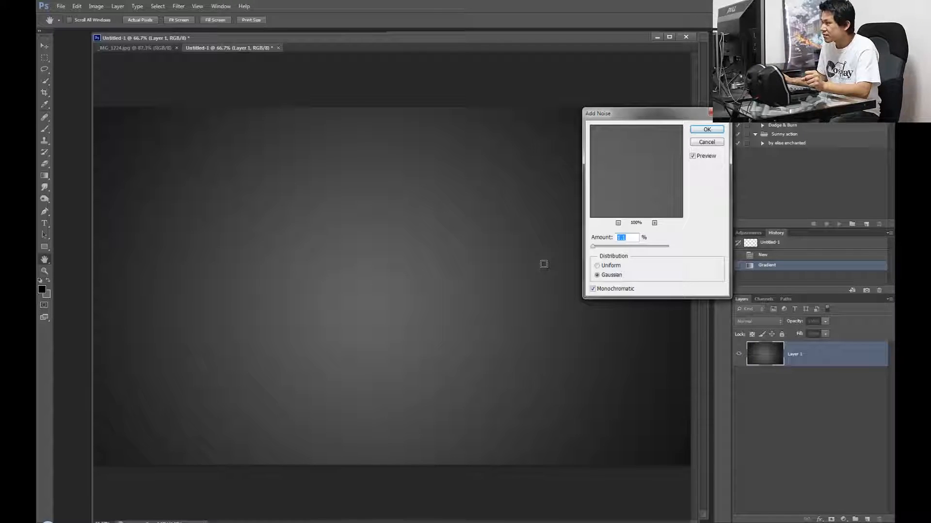
pyautogui.press('Return')
pyautogui.press('z')
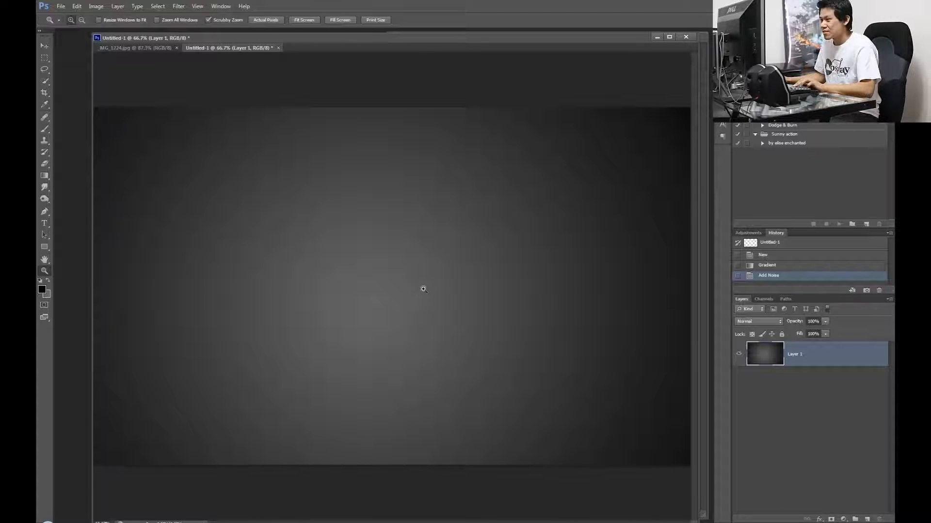
# Close the gradient test document, minimize _MG_1224.jpg and dock original.tif as the main document
pyautogui.hotkey('ctrl', 'w')
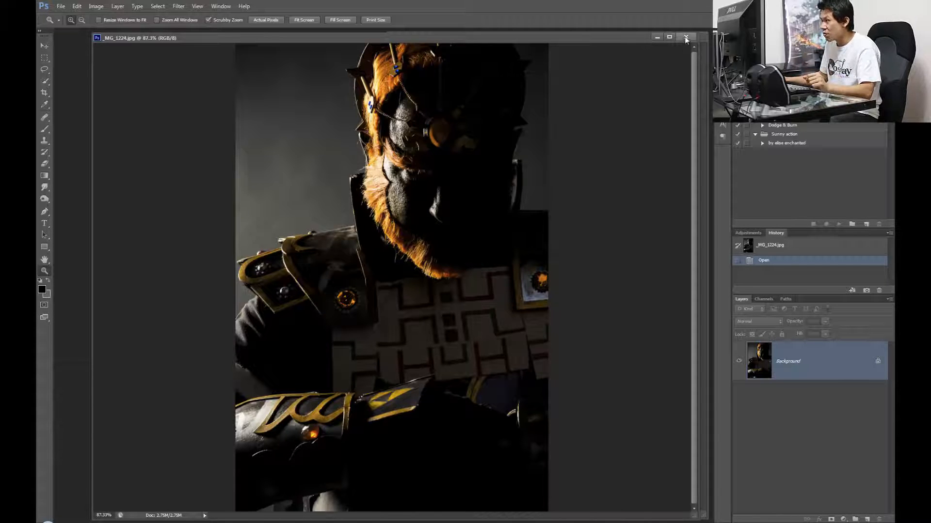
pyautogui.click(657, 37)
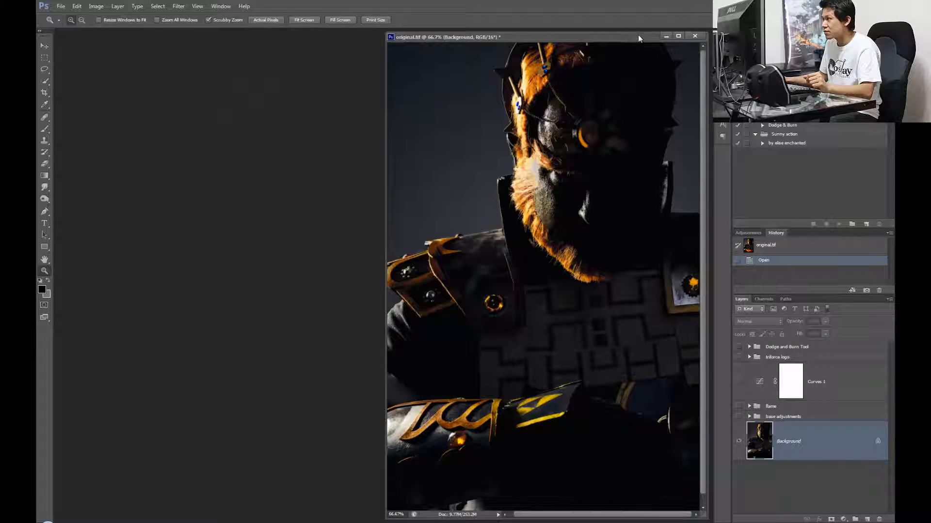
pyautogui.moveTo(639, 36); pyautogui.dragTo(627, 29)
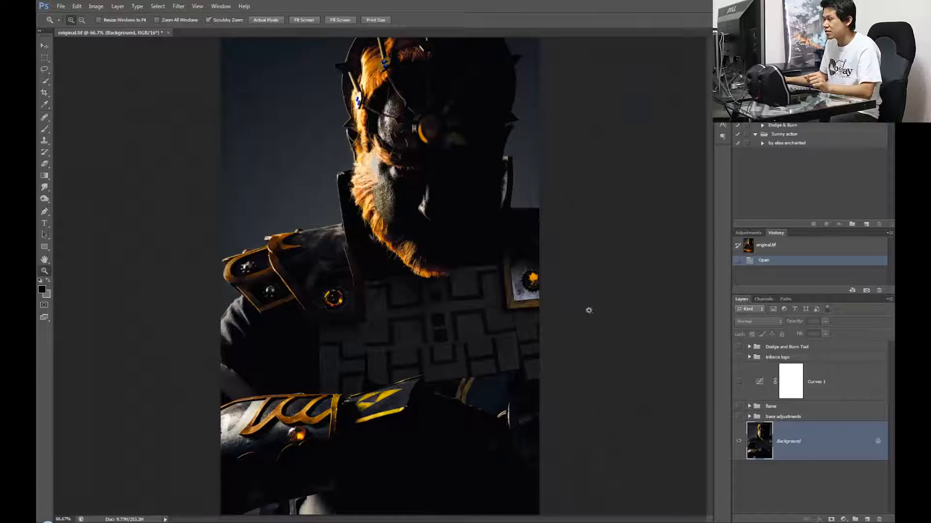
# Show the base adjustments group in original.tif and expand it to look through its layers
pyautogui.click(738, 417)
pyautogui.click(750, 417)
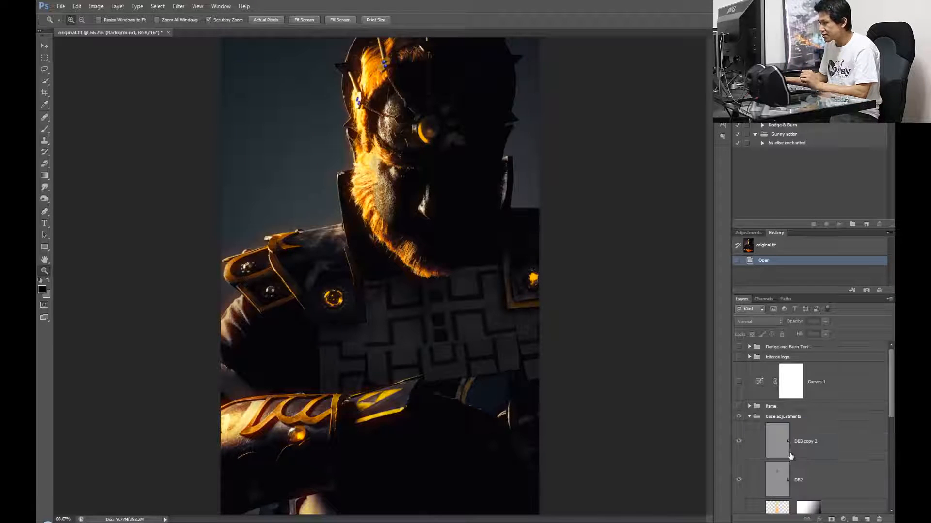
pyautogui.scroll(-5, 791, 456)
pyautogui.scroll(3, 795, 438)
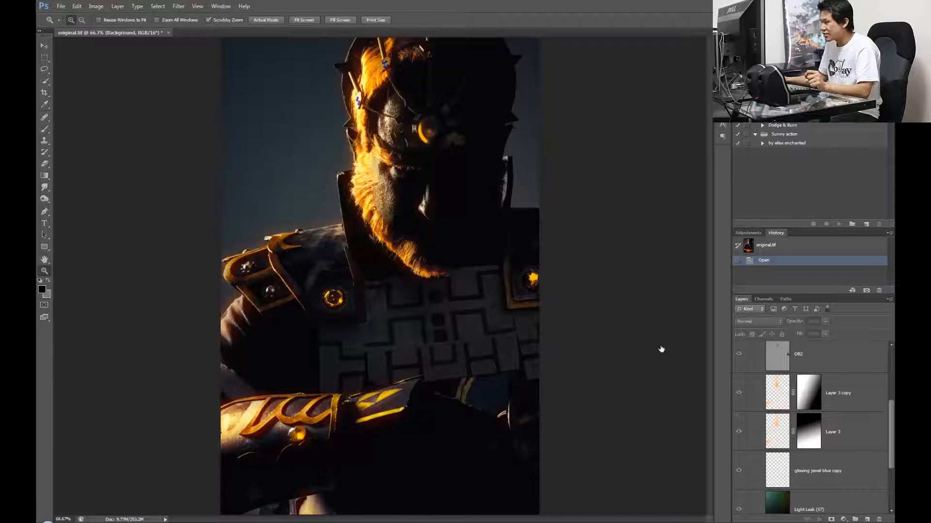
pyautogui.scroll(2, 774, 381)
# Compare the image with and without the base adjustments group by toggling the group's visibility repeatedly
pyautogui.click(739, 353)
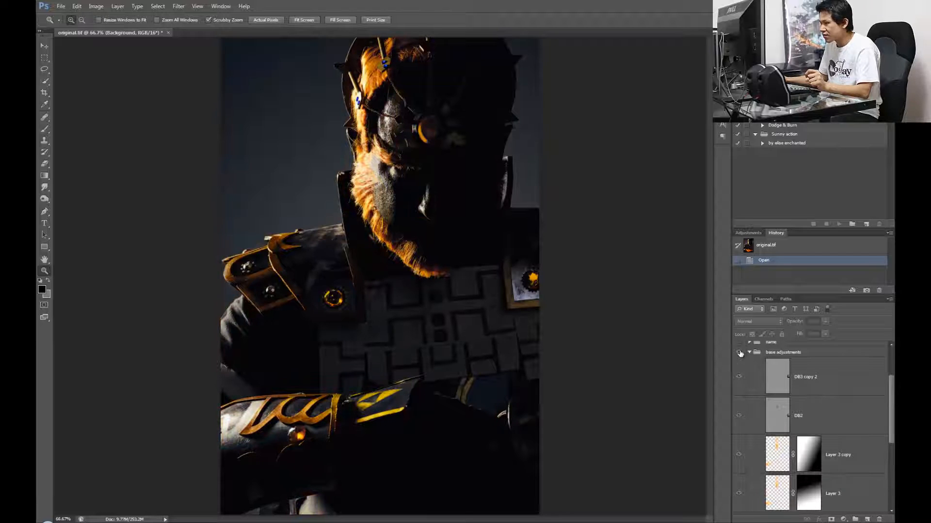
pyautogui.click(739, 353)
pyautogui.click(739, 353)
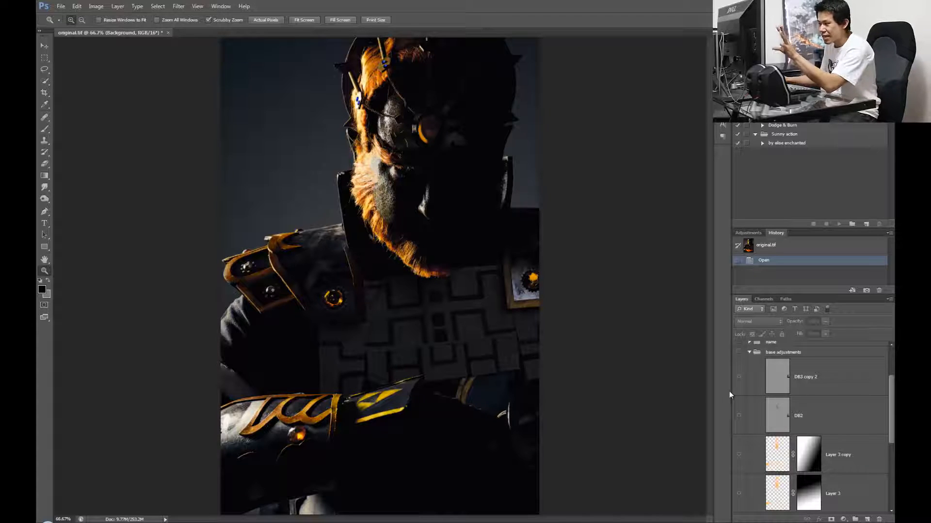
pyautogui.click(739, 353)
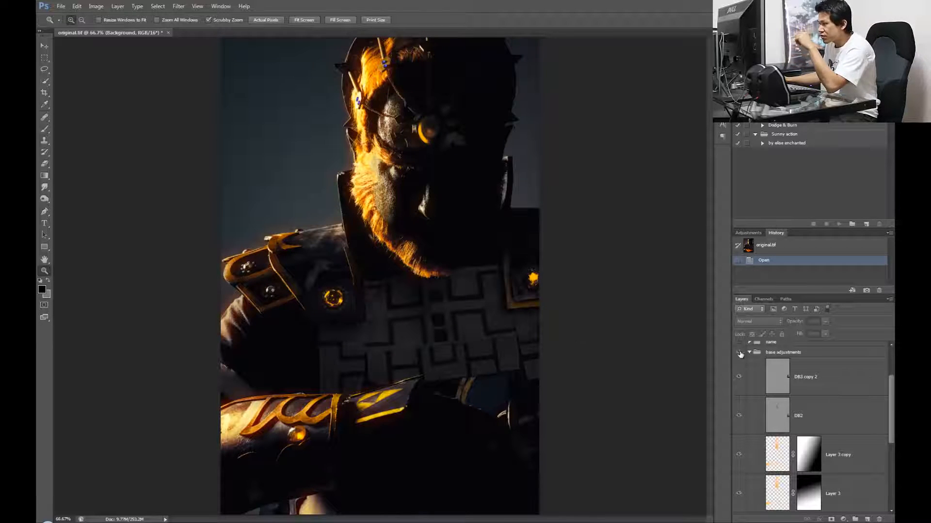
pyautogui.click(739, 354)
pyautogui.click(739, 353)
pyautogui.click(740, 354)
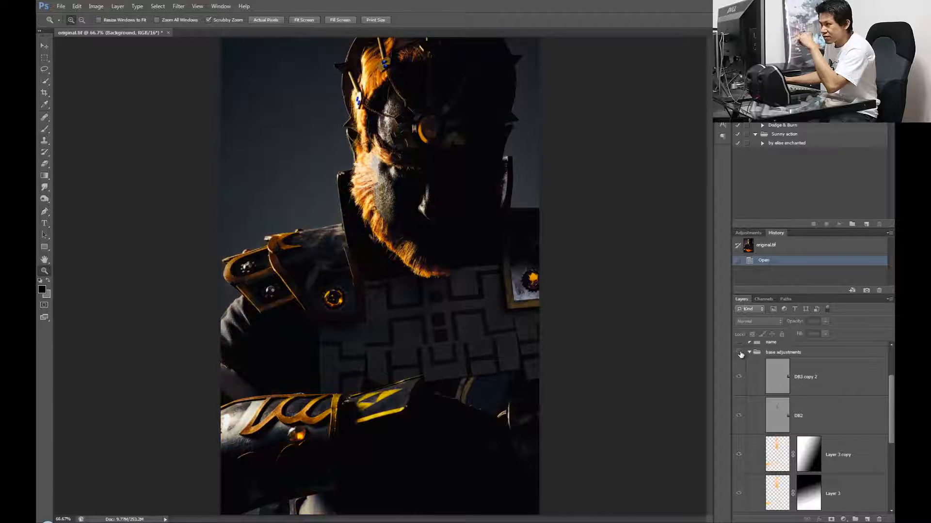
pyautogui.click(739, 353)
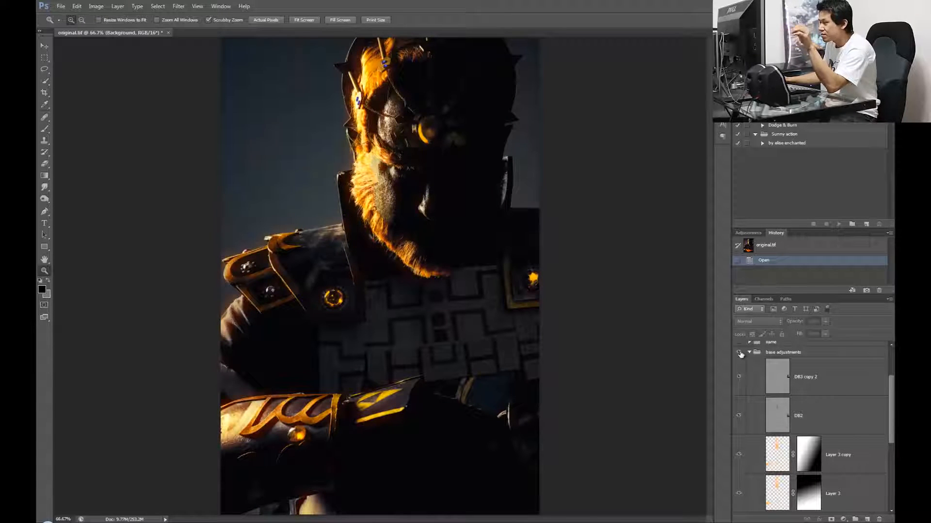
pyautogui.click(739, 353)
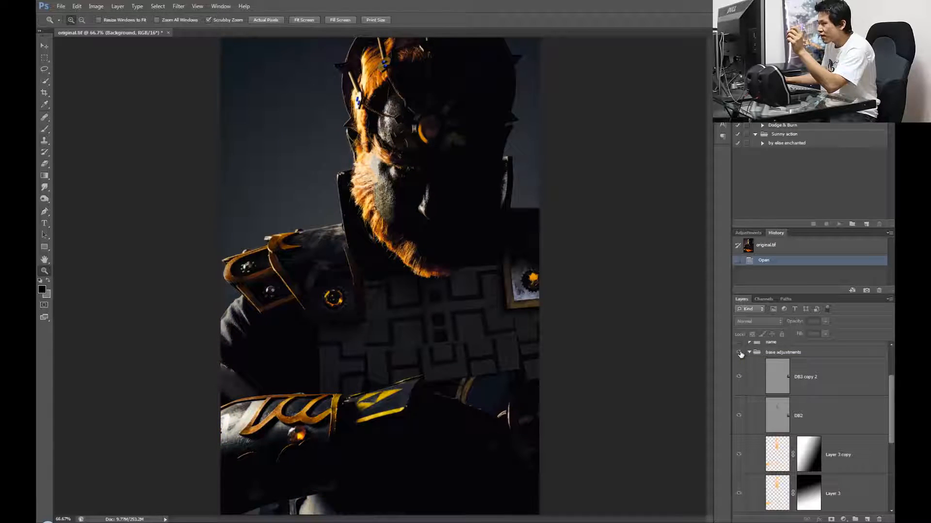
pyautogui.click(740, 354)
pyautogui.click(739, 353)
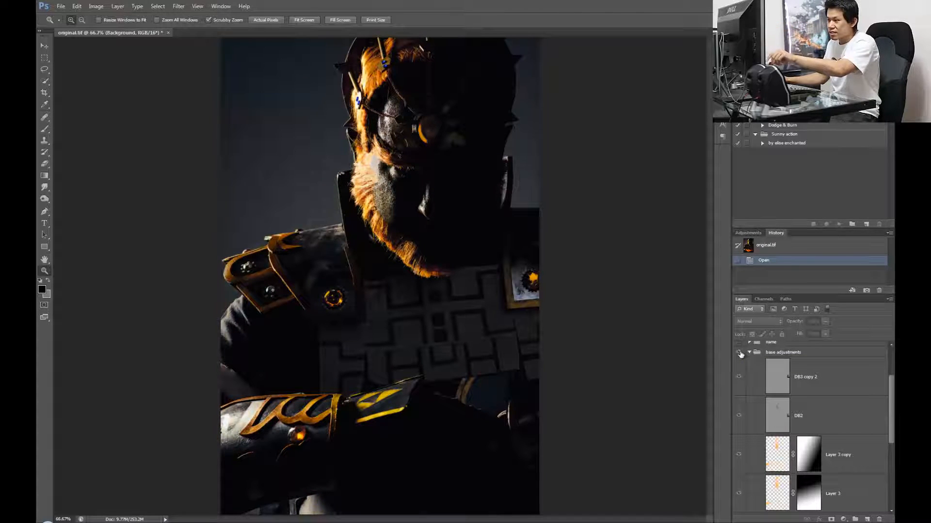
# Check the base adjustments group's effect once more by hiding and reshowing it, then look through its layers
pyautogui.click(739, 353)
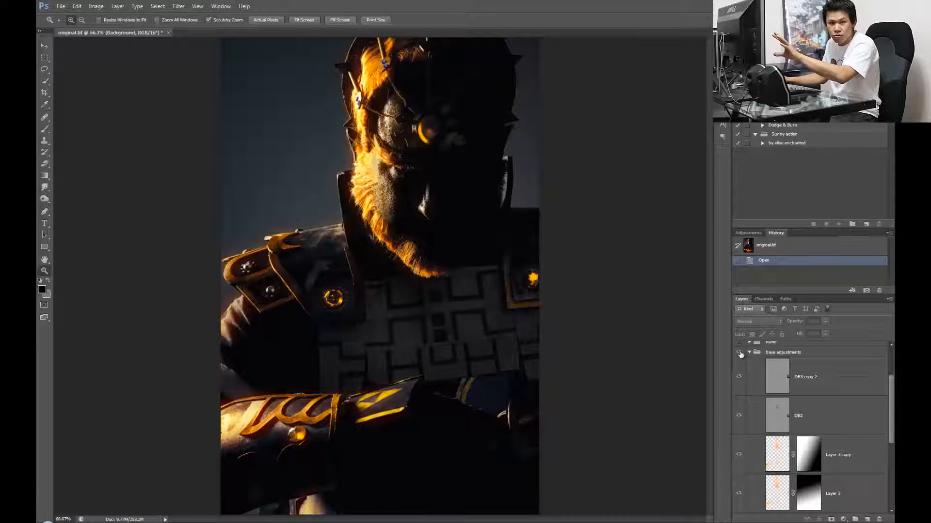
pyautogui.click(739, 353)
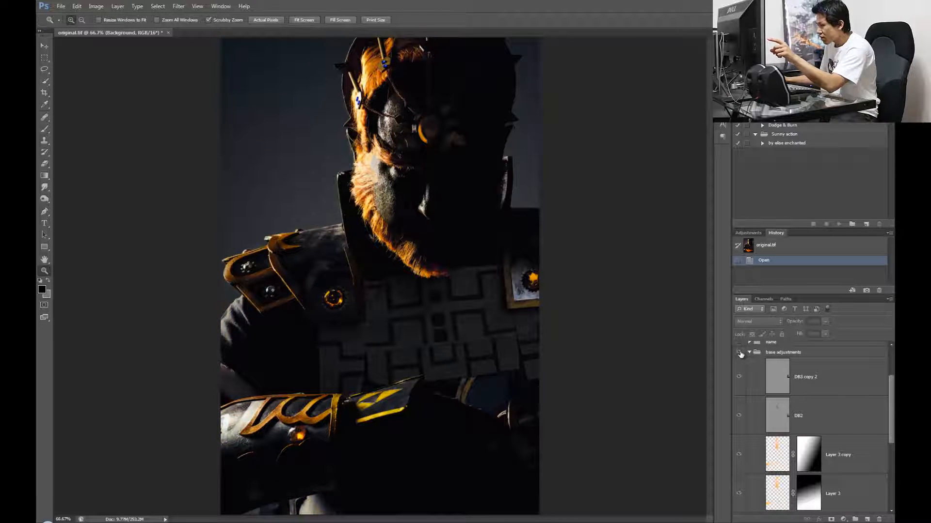
pyautogui.click(740, 353)
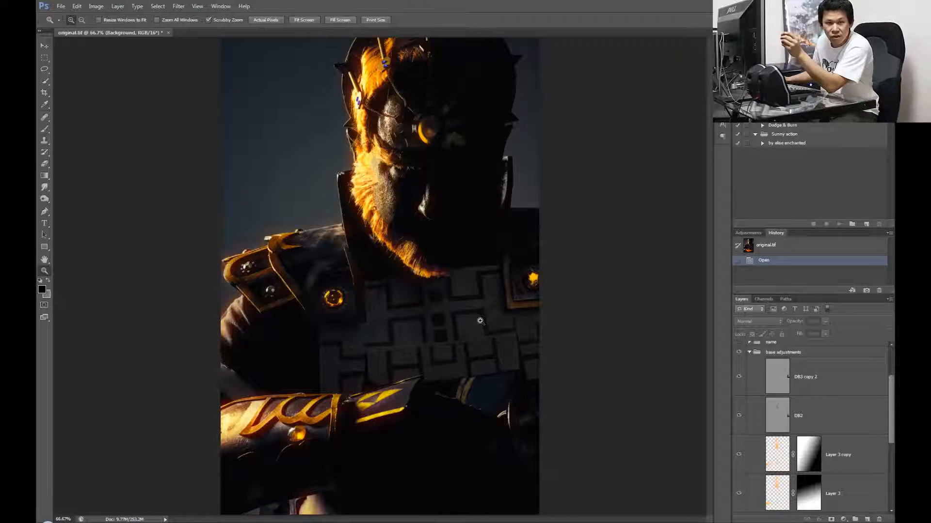
pyautogui.scroll(3, 740, 393)
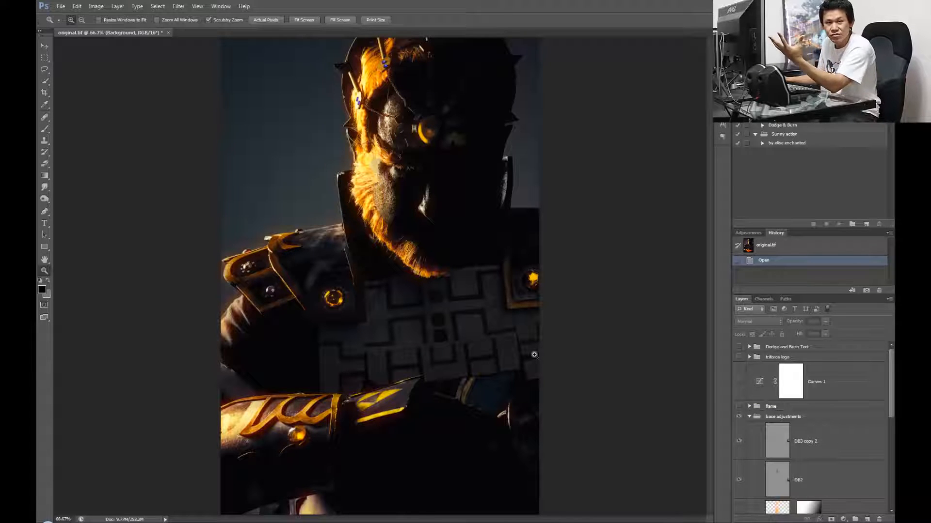
pyautogui.scroll(-3, 777, 436)
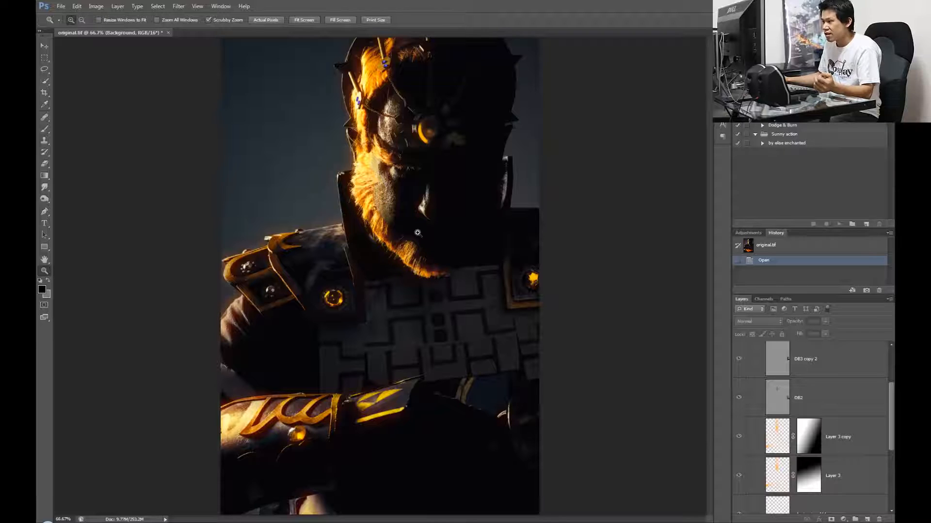
# Look up Gaussian Blur among the available blur filters without applying it
pyautogui.click(178, 6)
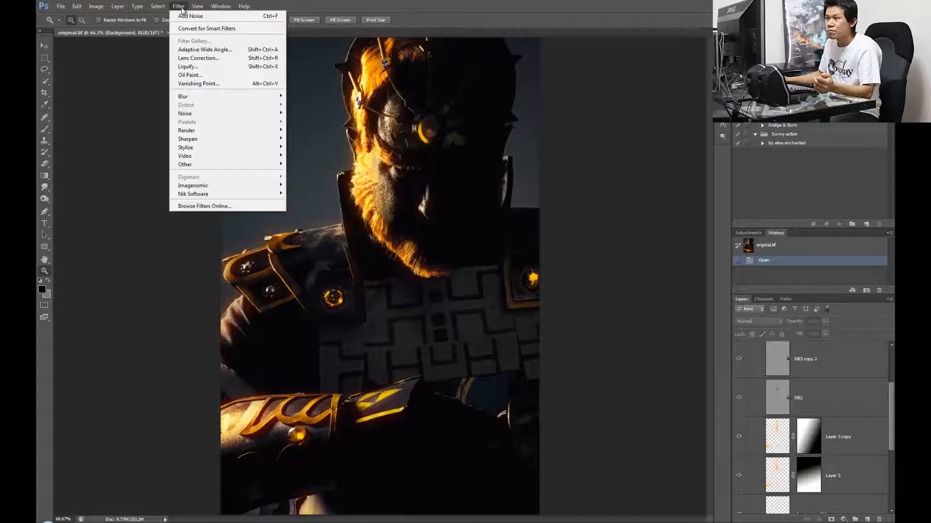
pyautogui.moveTo(213, 96)
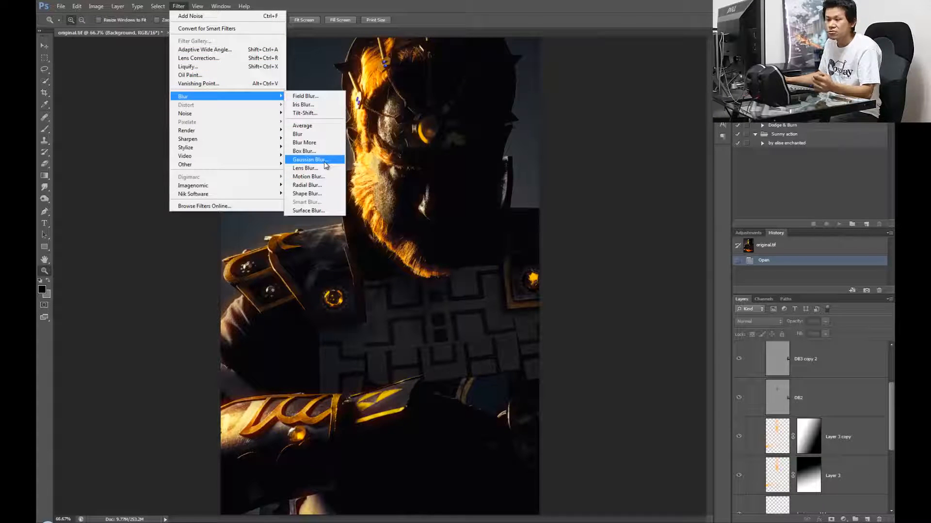
pyautogui.click(470, 4)
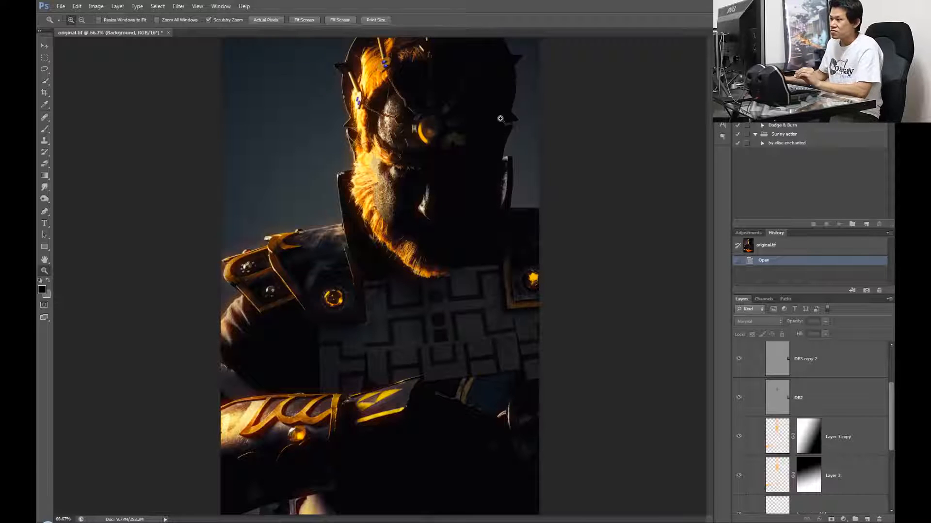
# Inspect the blend mode settings of Layer 3 copy and Layer 3 without changing them
pyautogui.click(767, 449)
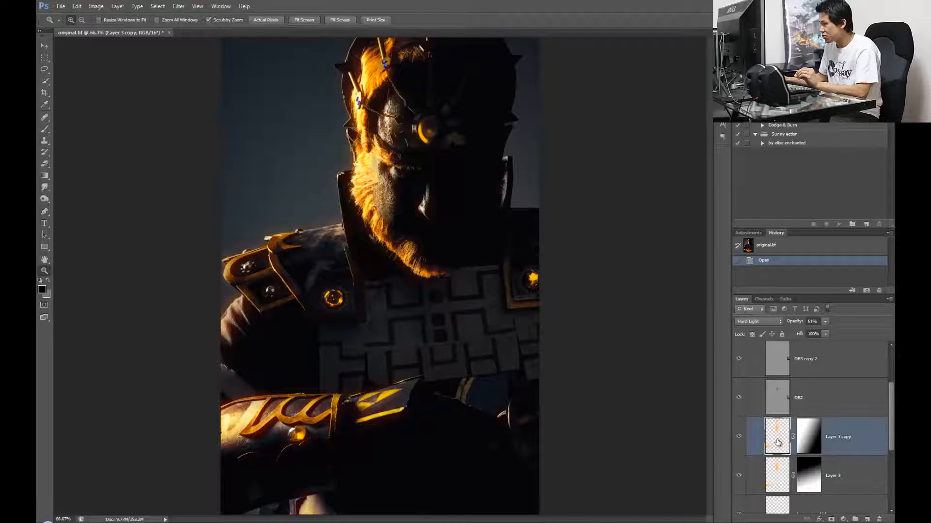
pyautogui.click(767, 320)
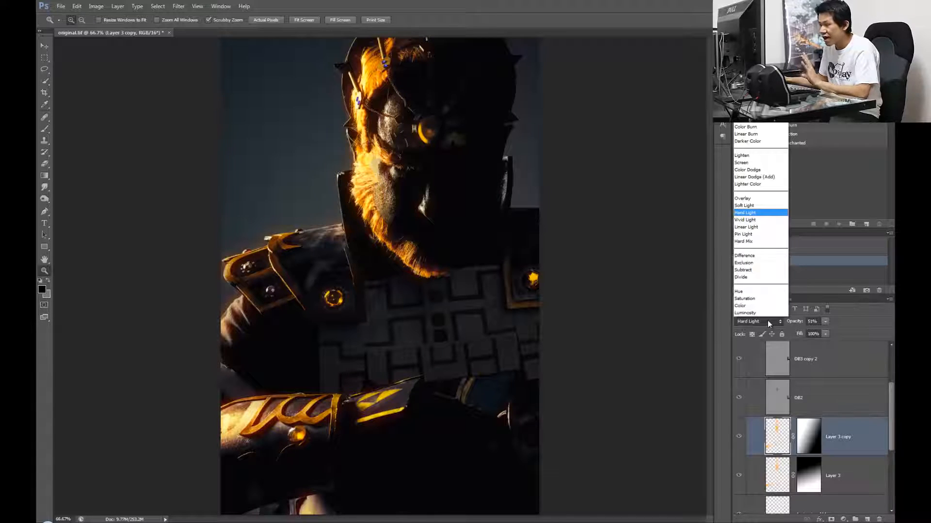
pyautogui.click(767, 321)
pyautogui.click(778, 484)
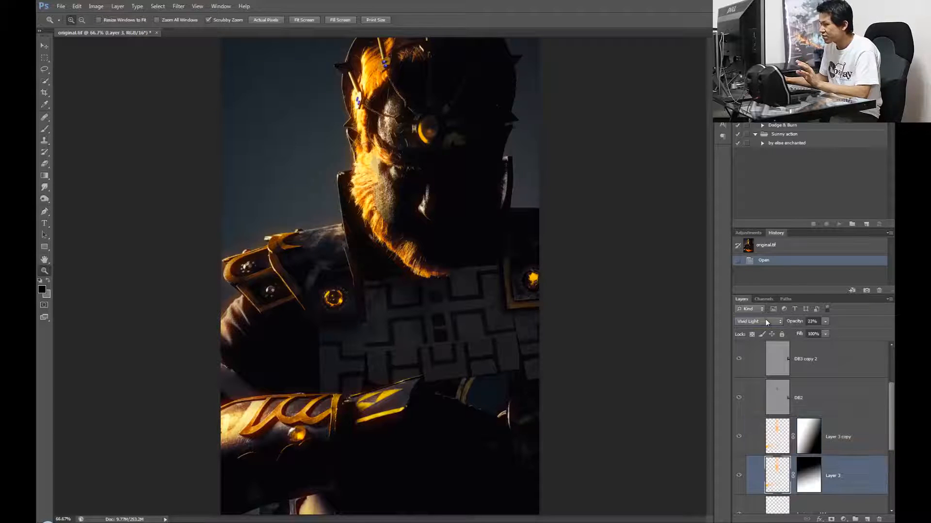
pyautogui.click(765, 320)
pyautogui.click(764, 324)
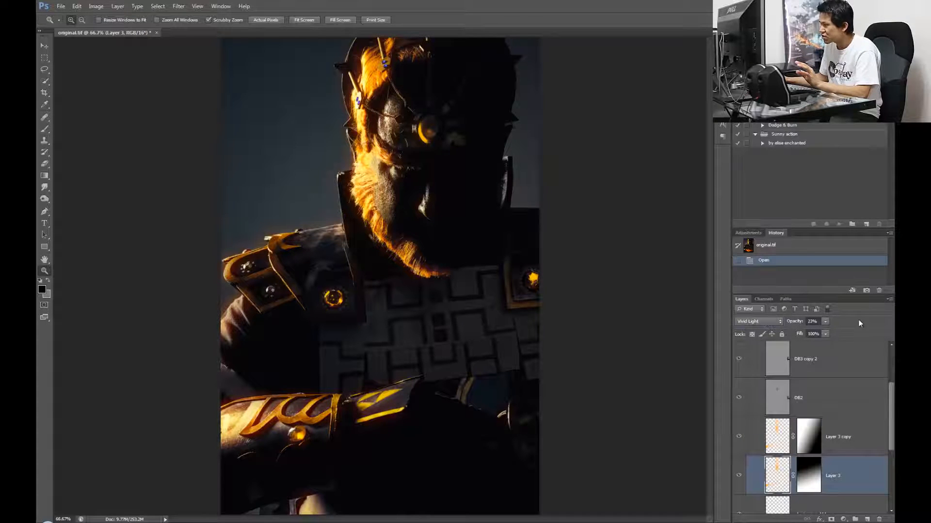
pyautogui.click(758, 321)
pyautogui.click(758, 321)
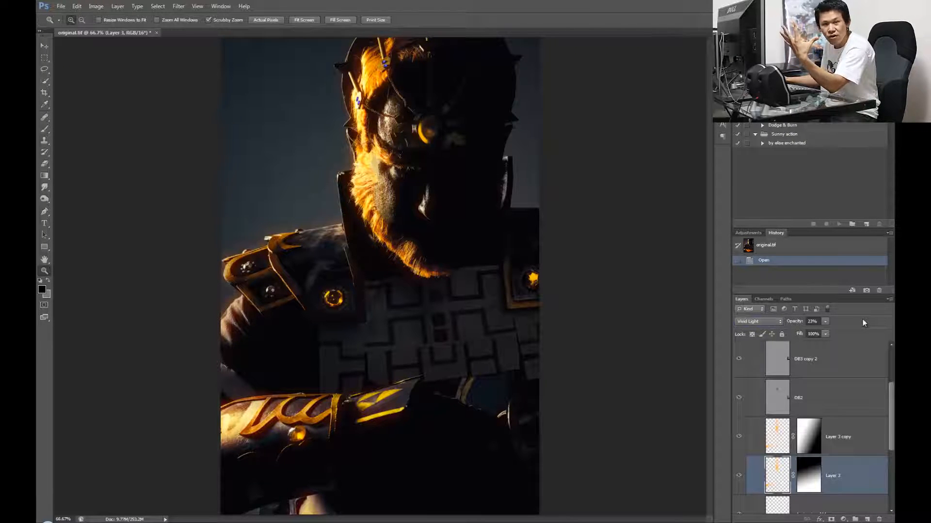
# Collapse the base adjustments group and make the flame group visible
pyautogui.scroll(3, 836, 390)
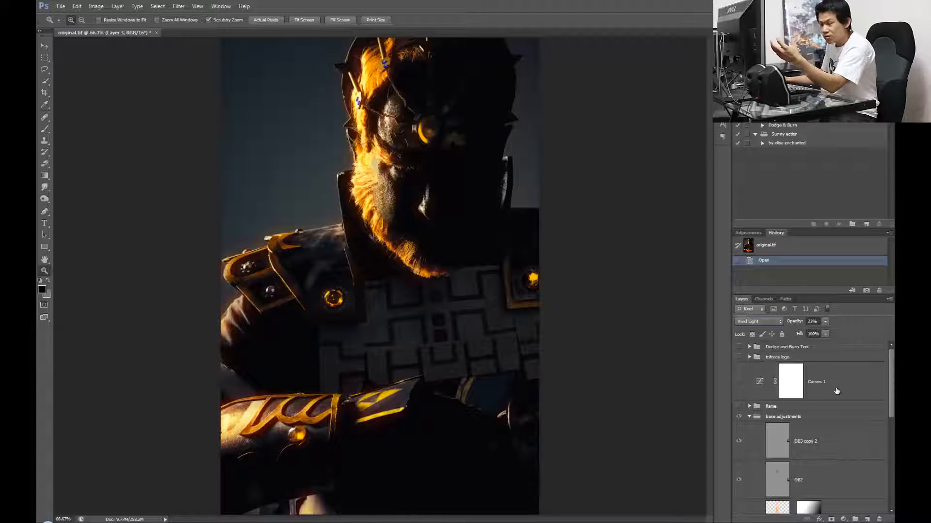
pyautogui.click(749, 417)
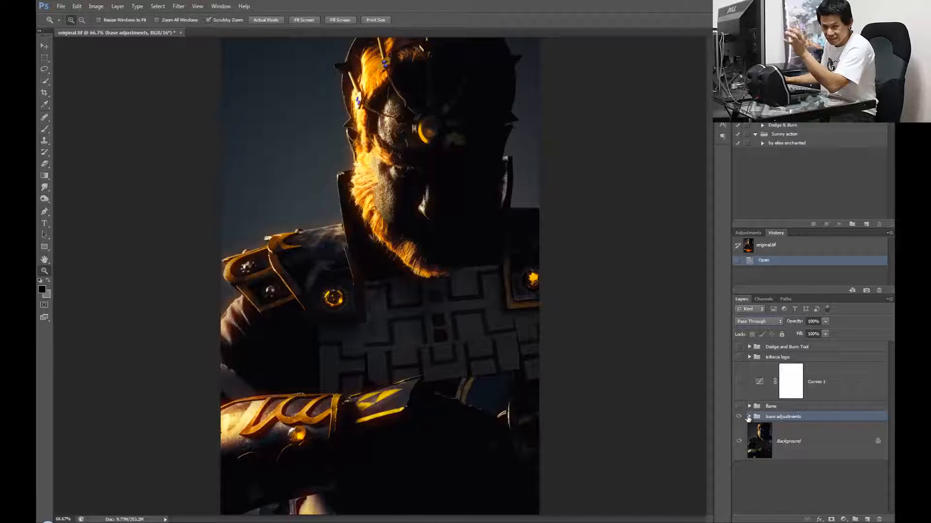
pyautogui.click(789, 409)
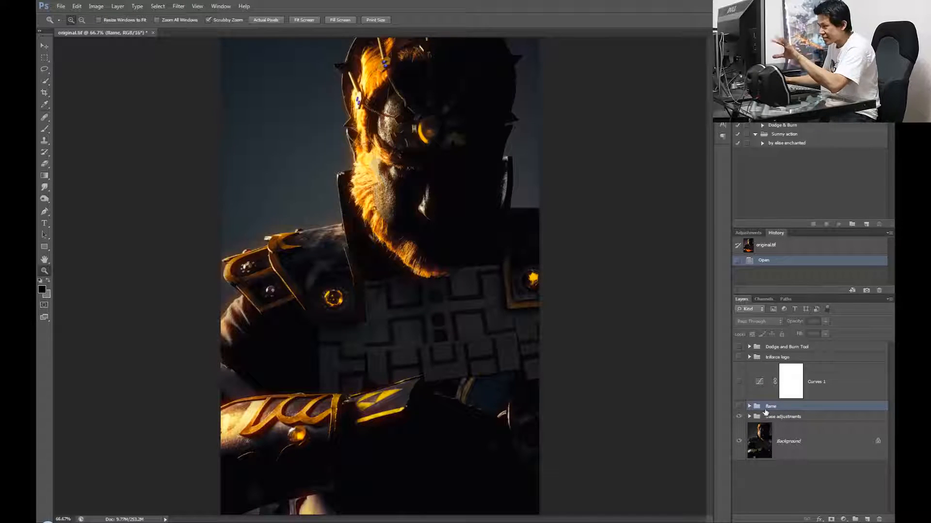
pyautogui.click(739, 408)
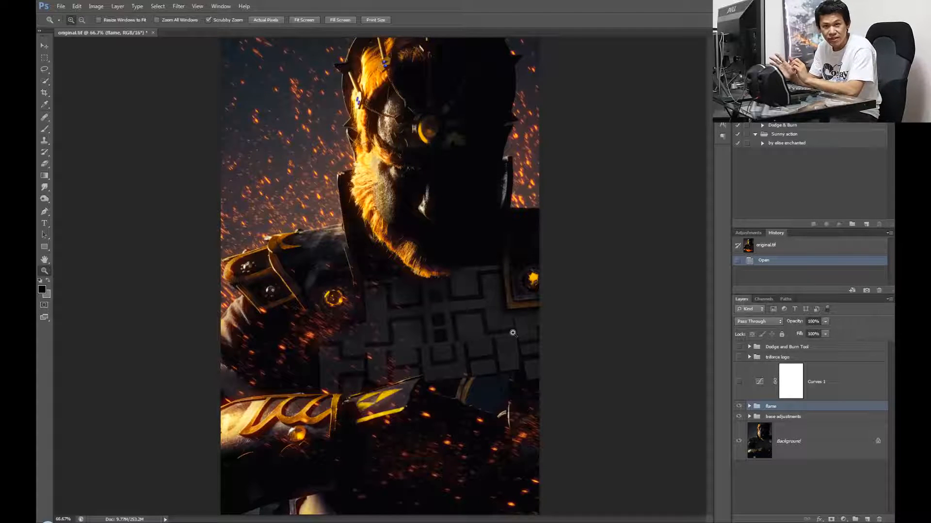
# Dock _MG_1224.jpg as a tabbed document and replace the current brushes with the dust_particles set
pyautogui.click(184, 522)
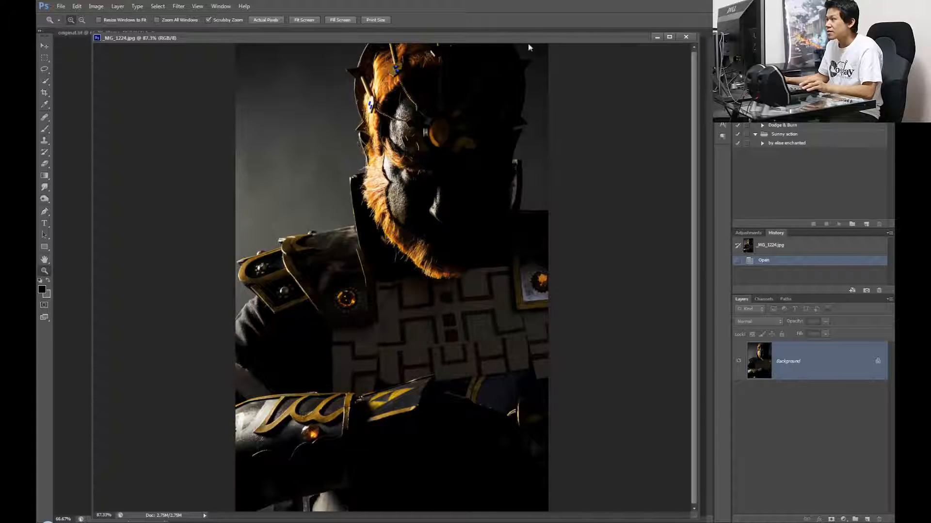
pyautogui.moveTo(530, 39); pyautogui.dragTo(535, 31)
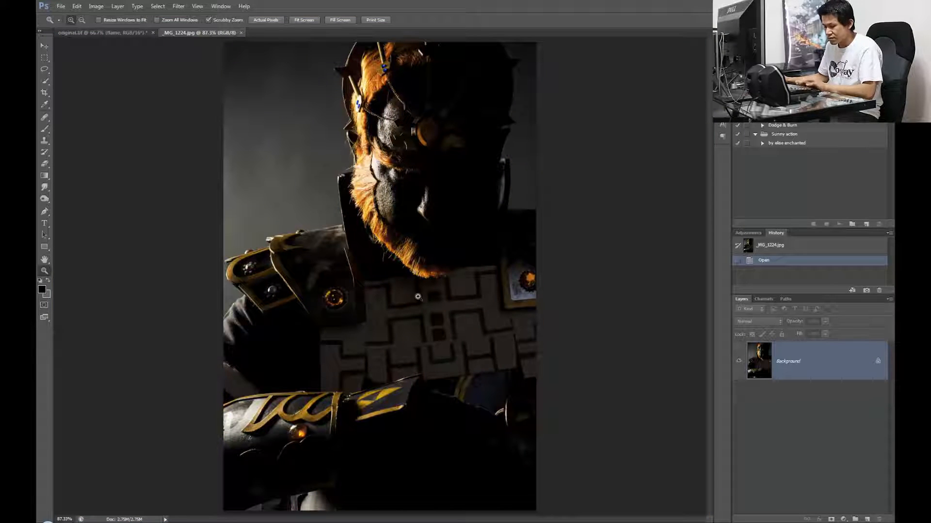
pyautogui.press('b')
pyautogui.click(72, 22)
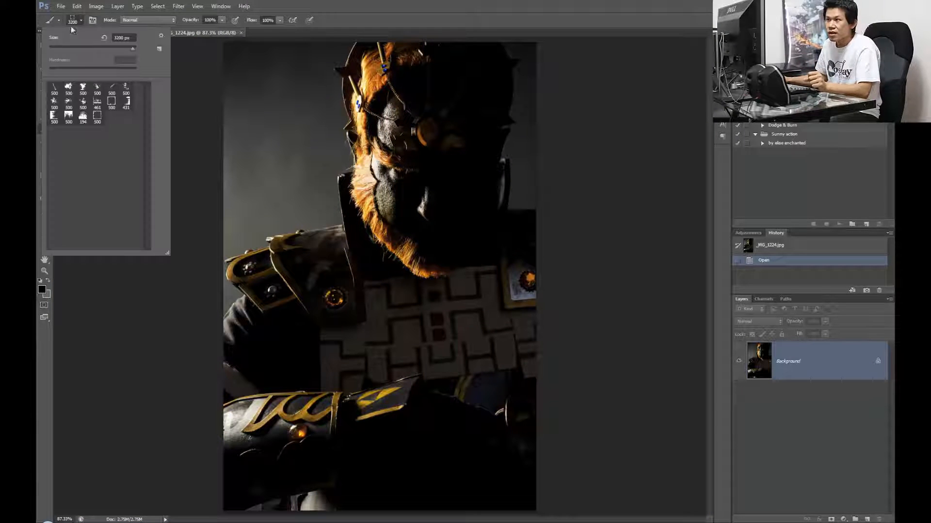
pyautogui.click(161, 35)
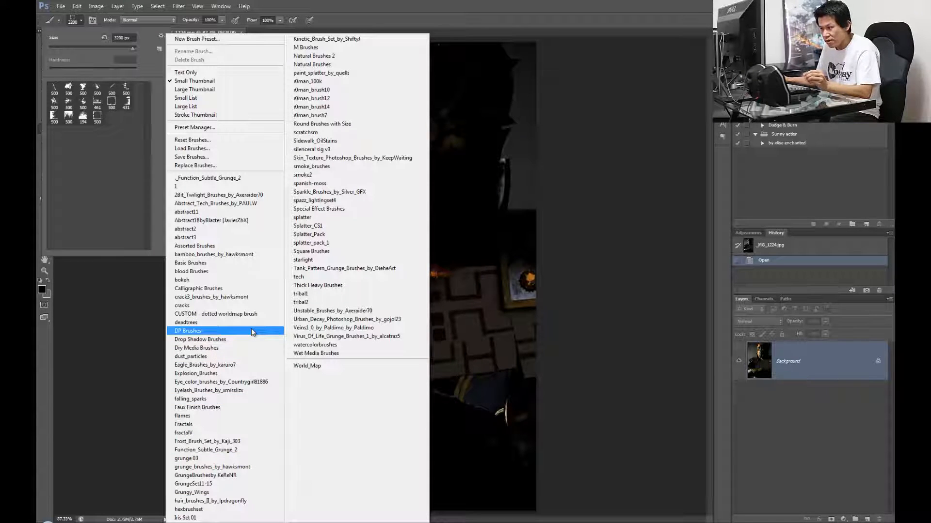
pyautogui.click(250, 356)
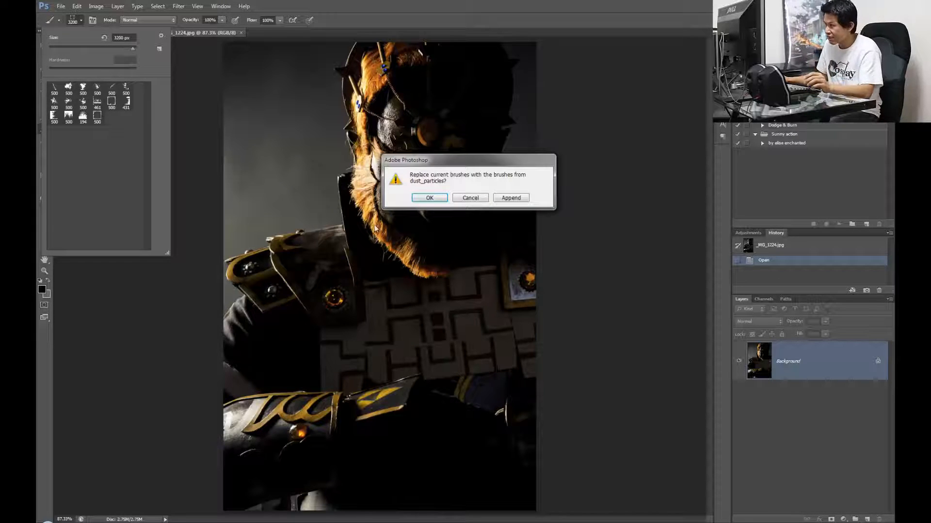
pyautogui.click(430, 198)
# Choose the 2499 px dust particle brush in the second row of presets and enlarge it to 3600 px
pyautogui.click(112, 107)
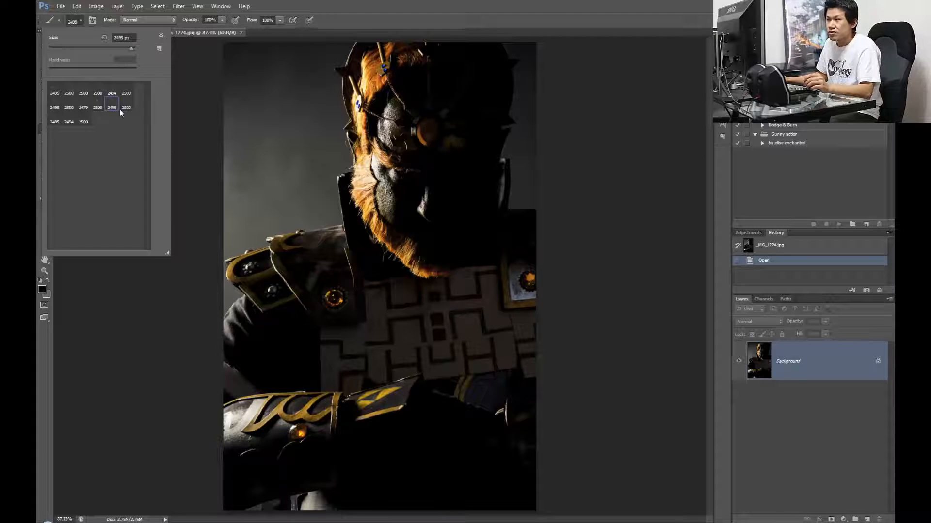
pyautogui.click(416, 8)
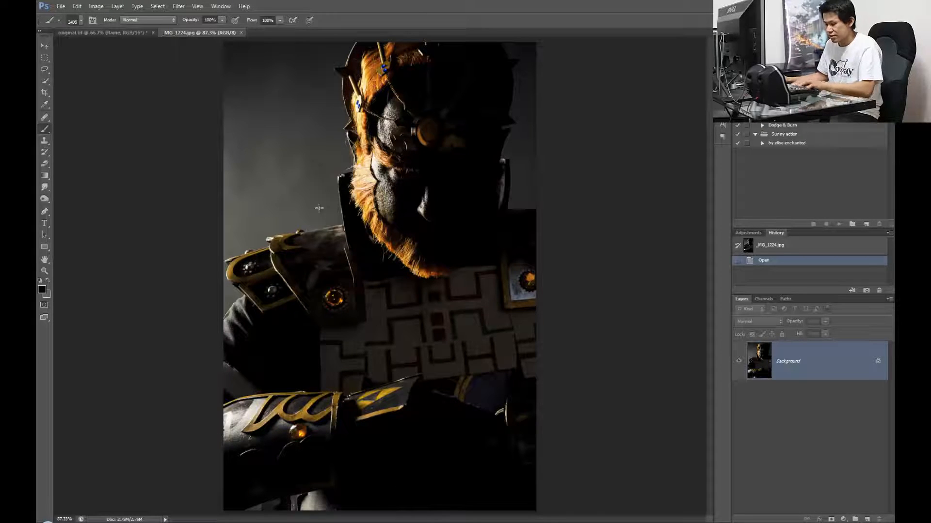
pyautogui.press(']')
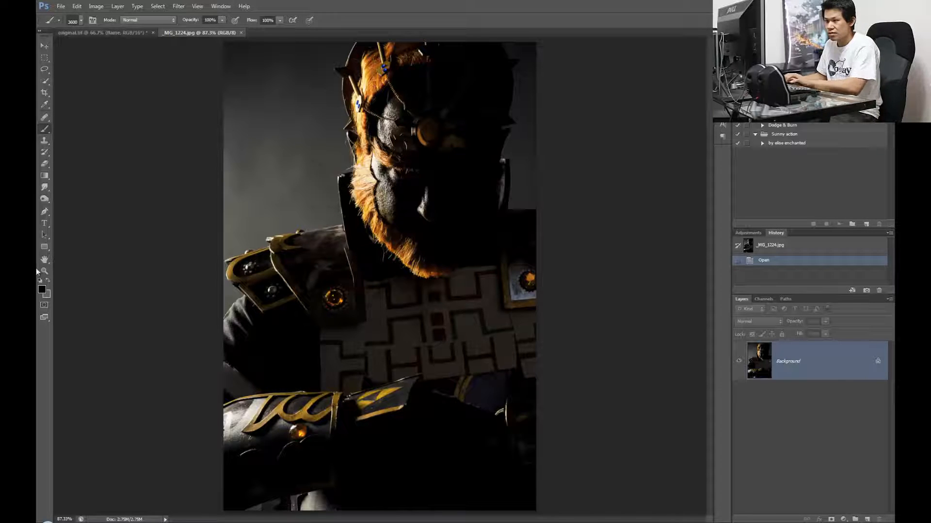
# Set the foreground color to a bright orange with a hue of 38°
pyautogui.click(41, 289)
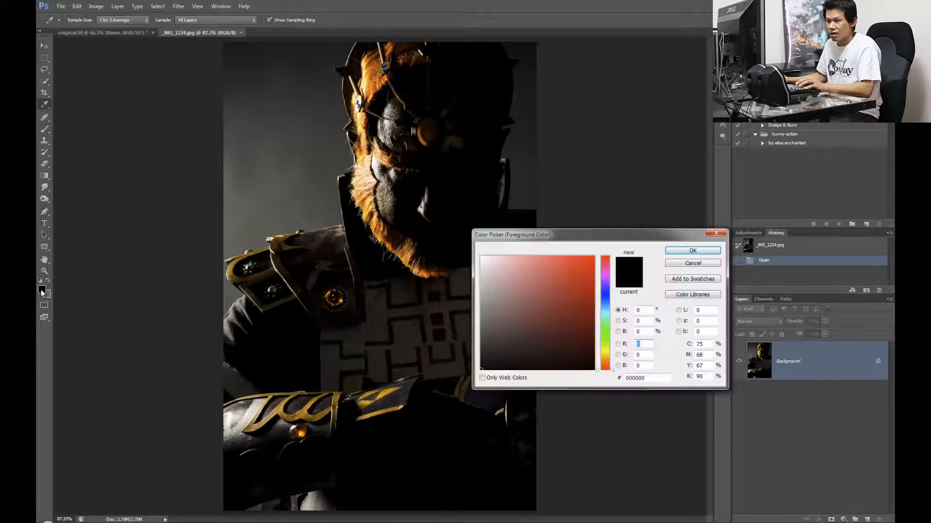
pyautogui.click(605, 357)
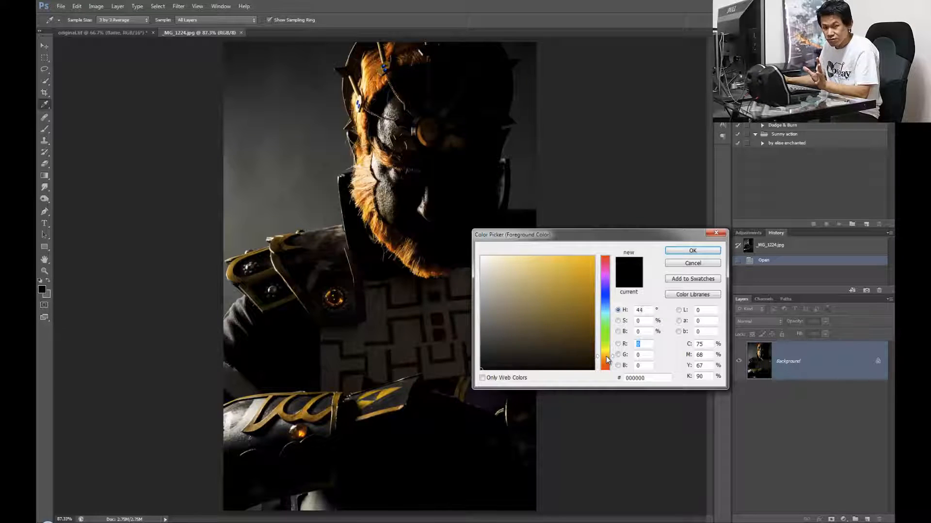
pyautogui.moveTo(606, 356); pyautogui.dragTo(605, 355)
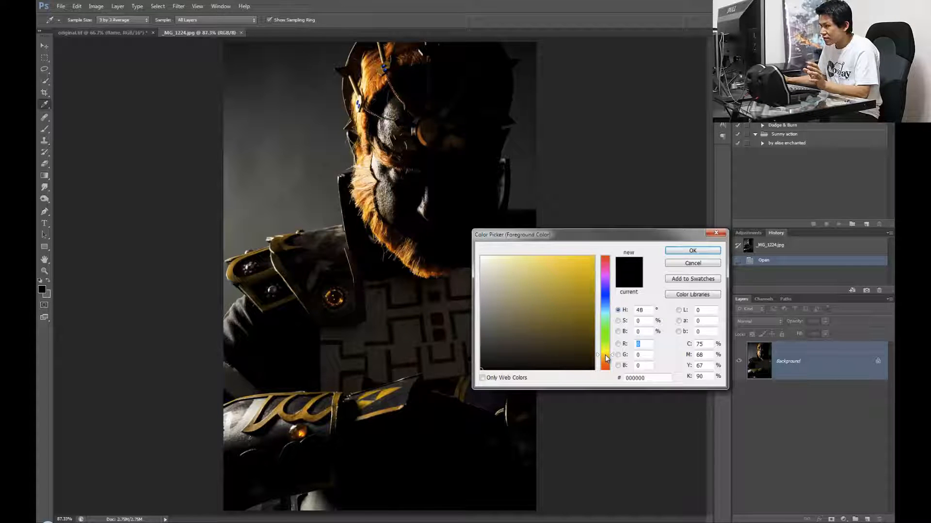
pyautogui.click(606, 357)
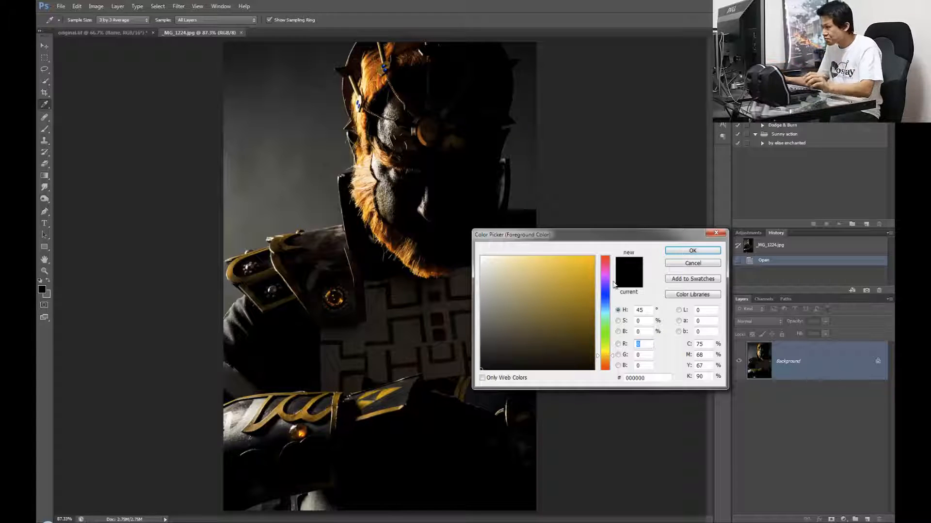
pyautogui.click(605, 357)
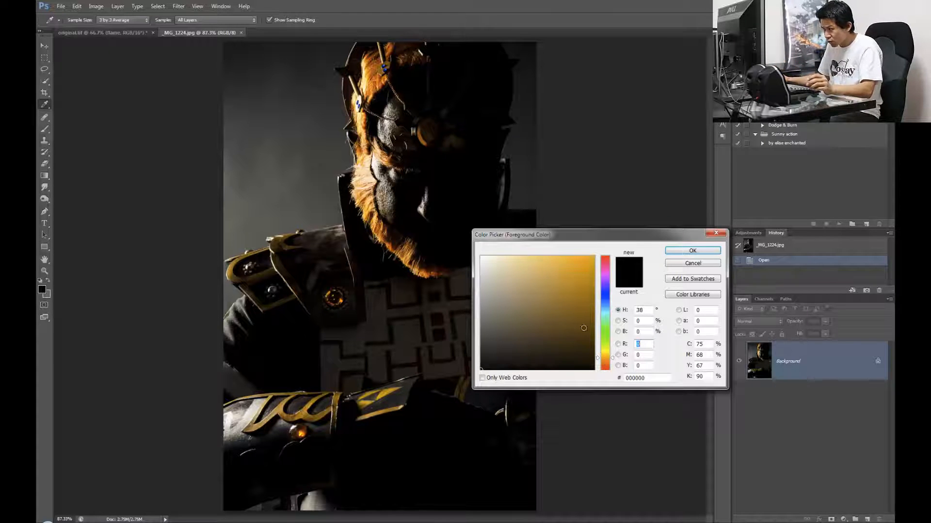
pyautogui.click(562, 267)
pyautogui.moveTo(562, 267)
pyautogui.mouseDown()
pyautogui.moveTo(555, 261)
pyautogui.moveTo(576, 262)
pyautogui.mouseUp()
pyautogui.click(693, 251)
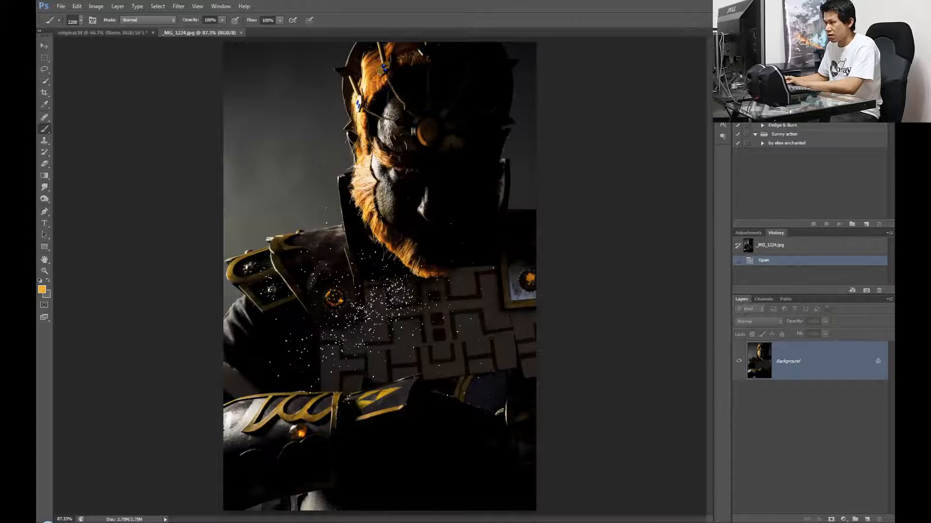
# Reduce the brush size to 1000 px and stamp orange dust particles over the figure's chest
pyautogui.press('[')
pyautogui.press('[')
pyautogui.press('[')
pyautogui.press('[')
pyautogui.press('[')
pyautogui.press('[')
pyautogui.press('[')
pyautogui.press('[')
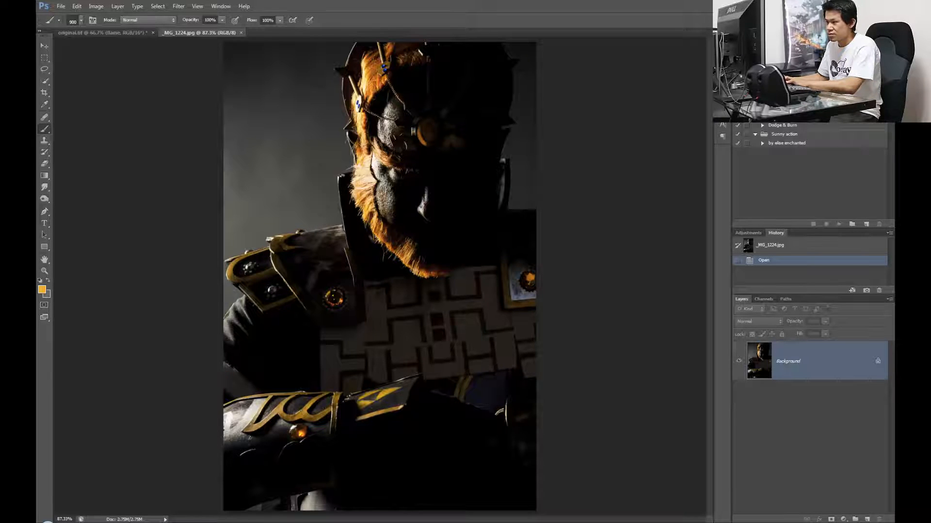
pyautogui.click(377, 316)
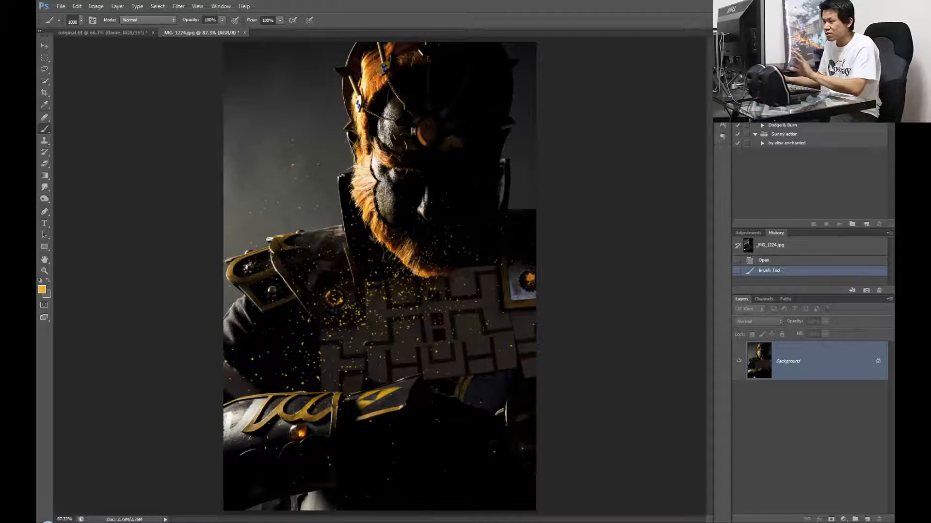
# Undo the particle stamp on the background and add a new empty layer above it
pyautogui.hotkey('ctrl', 'z')
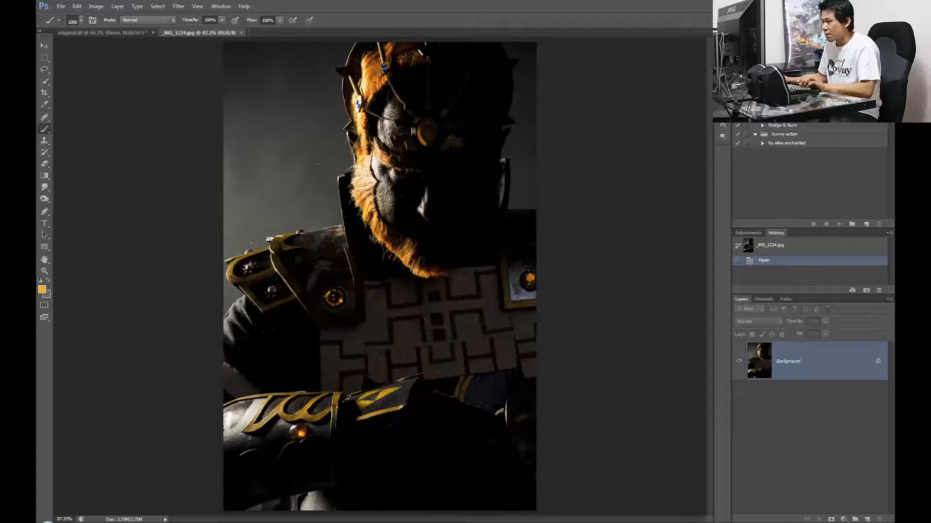
pyautogui.hotkey('ctrl', 'shift', 'n')
pyautogui.press('Return')
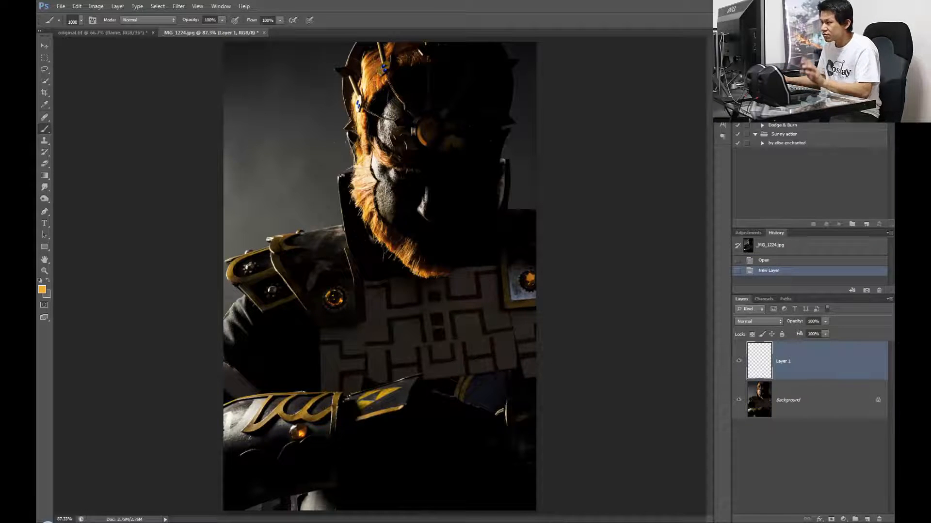
# Stamp orange dust particles over the figure's chest on the new empty layer
pyautogui.click(417, 286)
pyautogui.hotkey('ctrl', 'z')
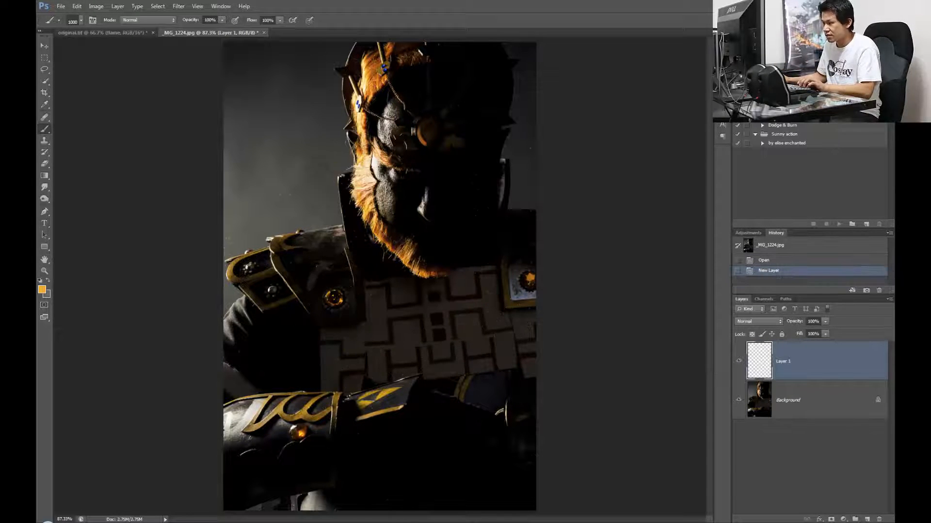
pyautogui.hotkey('ctrl', 'z')
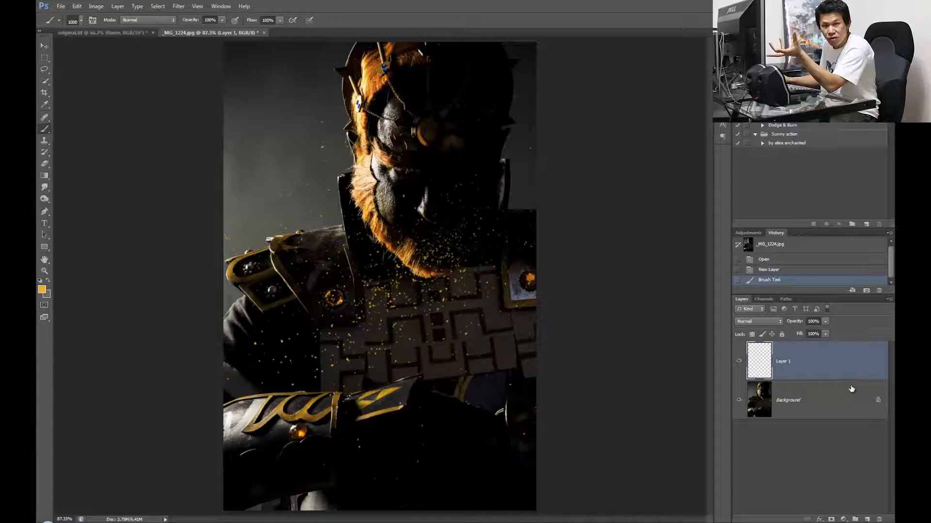
# Add an Outer Glow layer style to the particle layer and set its glow color to dark red c50000
pyautogui.doubleClick(853, 371)
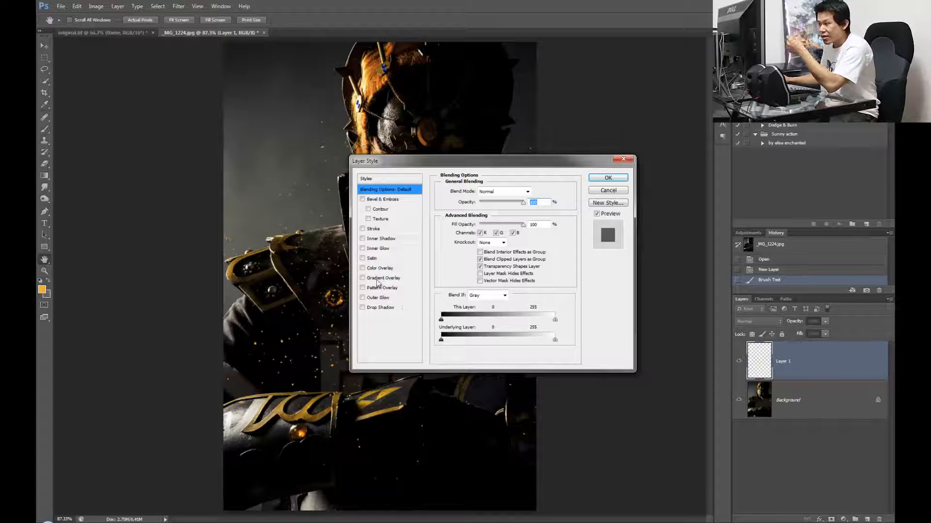
pyautogui.click(362, 299)
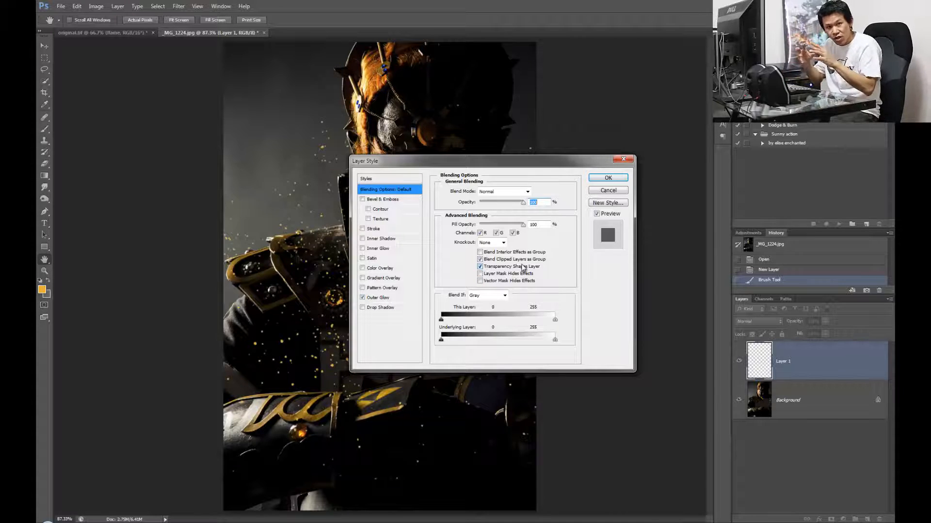
pyautogui.click(411, 298)
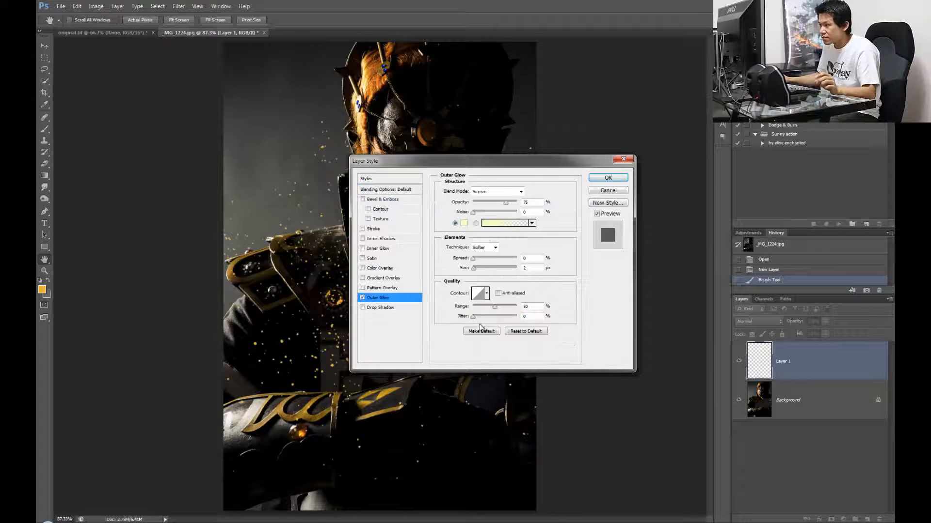
pyautogui.click(463, 223)
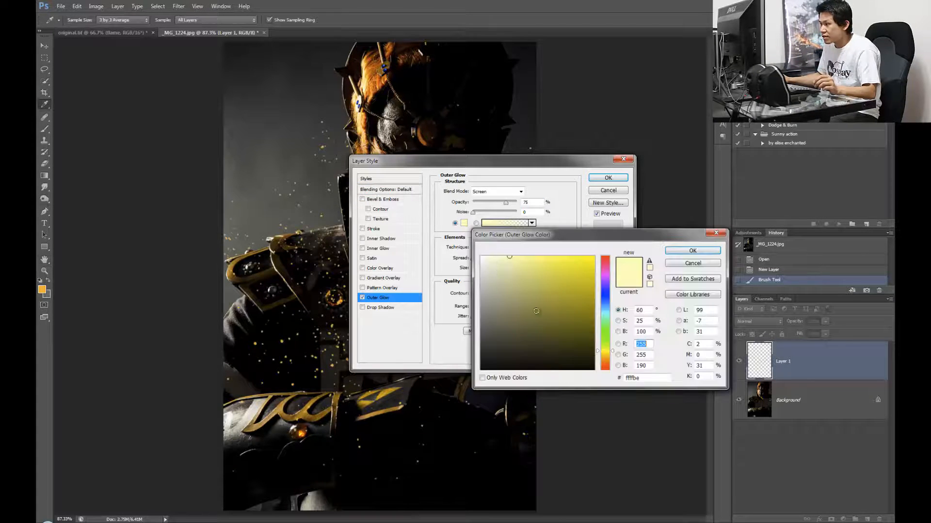
pyautogui.click(606, 370)
pyautogui.moveTo(569, 320); pyautogui.dragTo(597, 282)
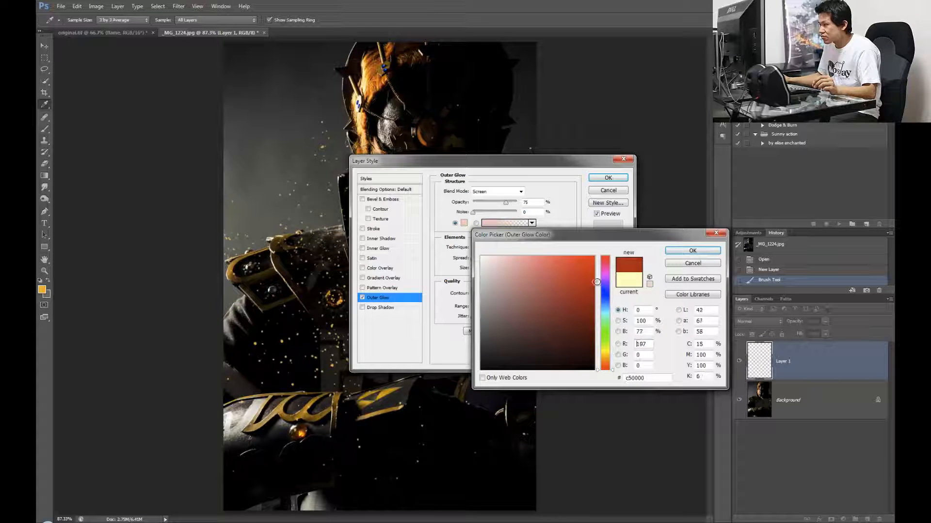
pyautogui.click(692, 251)
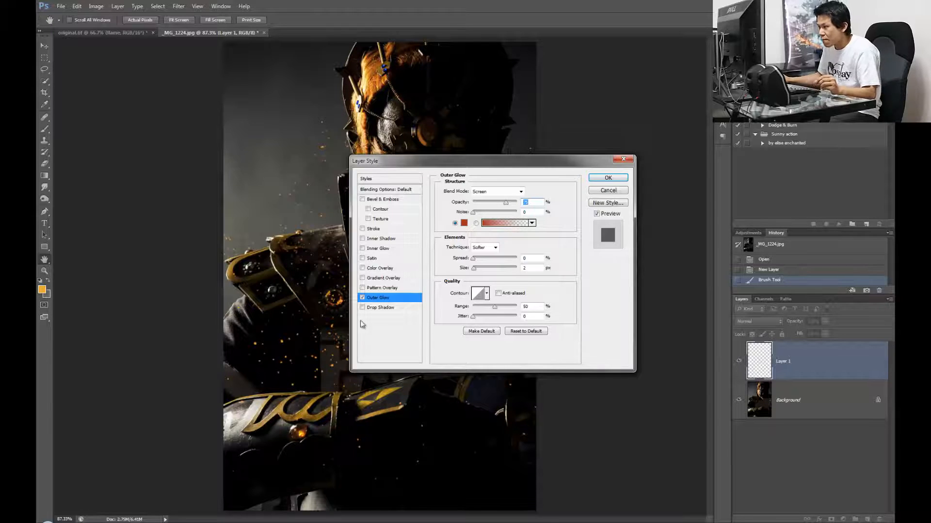
# Set the outer glow's size to 5 px, raise its opacity slightly and apply the layer style
pyautogui.click(486, 268)
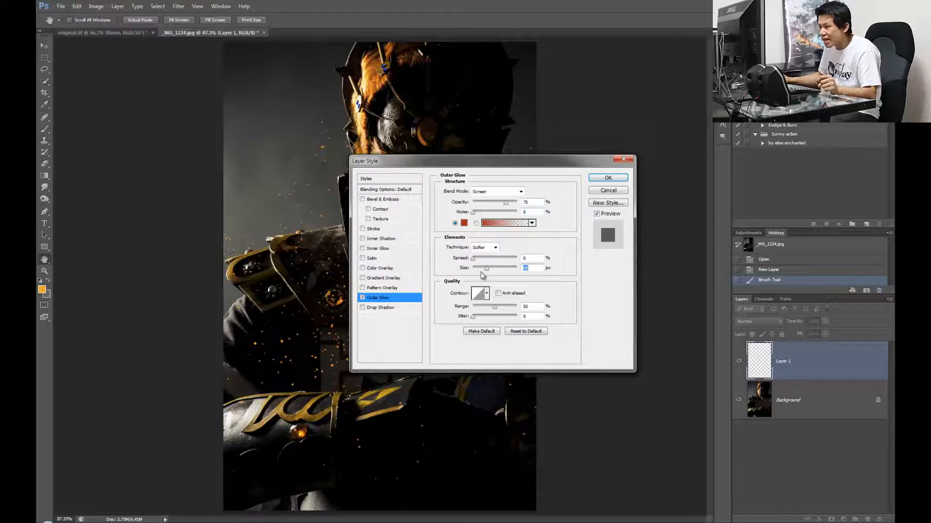
pyautogui.click(490, 270)
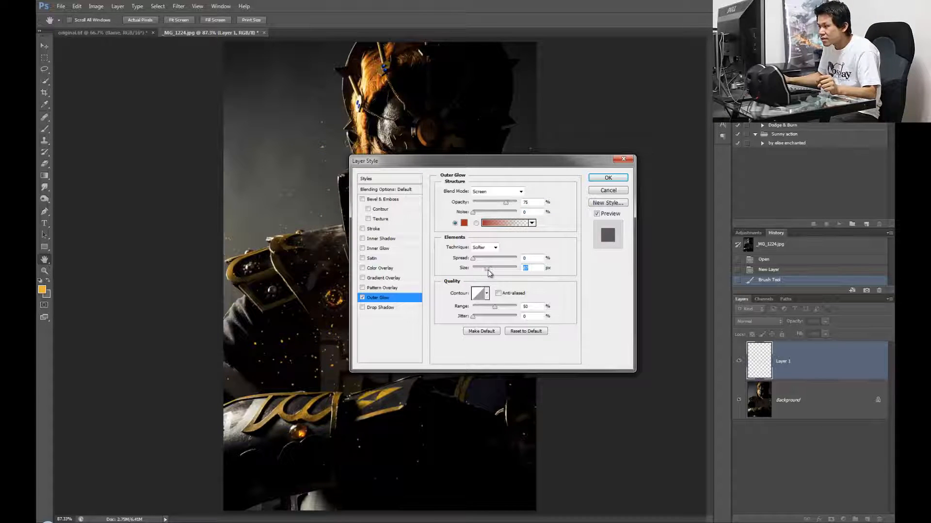
pyautogui.moveTo(488, 273); pyautogui.dragTo(473, 262)
pyautogui.click(487, 271)
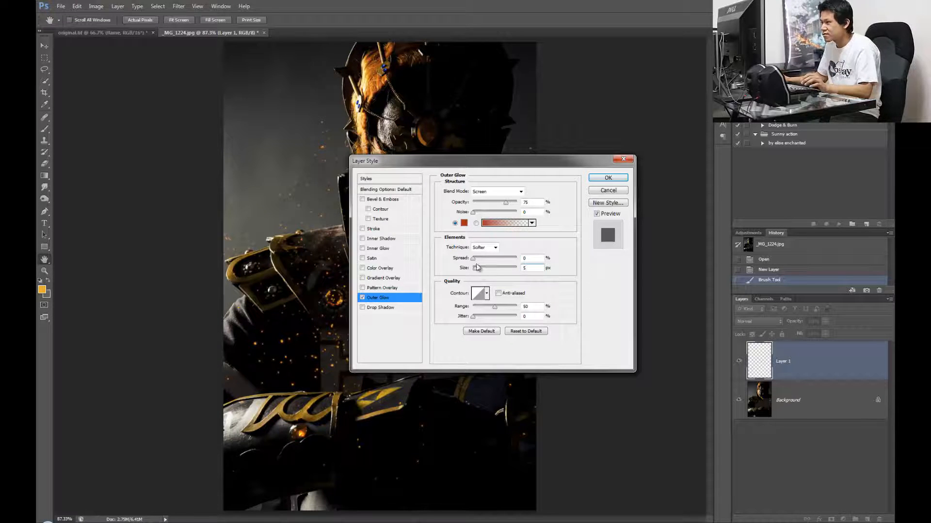
pyautogui.moveTo(505, 205); pyautogui.dragTo(512, 205)
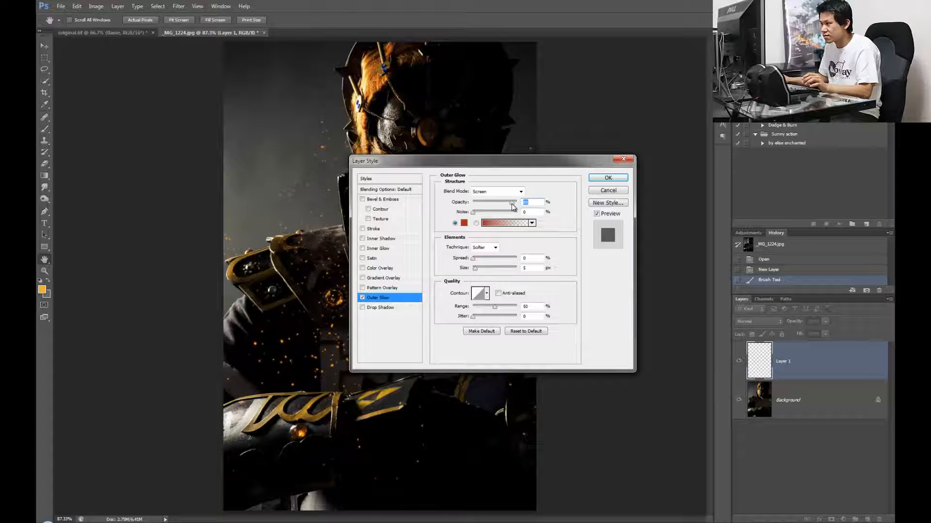
pyautogui.click(607, 178)
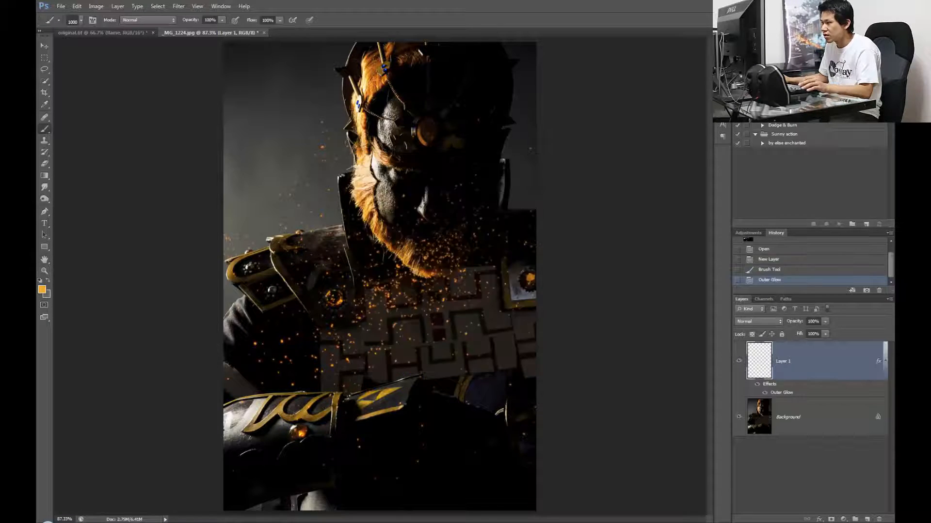
# Examine the glowing particles up close around the beard and chest armor, and check them against the whole portrait
pyautogui.press('z')
pyautogui.moveTo(425, 308); pyautogui.dragTo(423, 330)
pyautogui.click(424, 330)
pyautogui.click(424, 330)
pyautogui.keyDown('alt'); pyautogui.click(331, 290); pyautogui.keyUp('alt')
pyautogui.keyDown('alt'); pyautogui.click(331, 290); pyautogui.keyUp('alt')
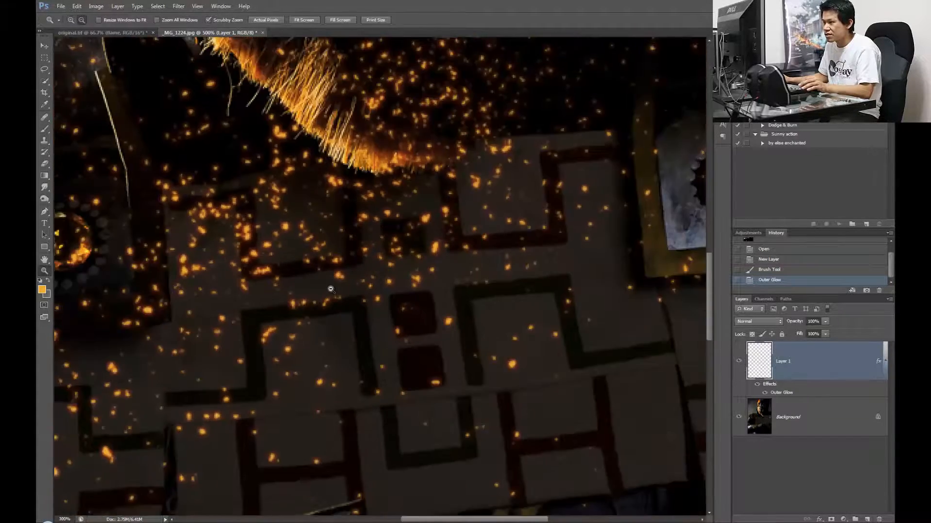
pyautogui.keyDown('alt'); pyautogui.click(331, 290); pyautogui.keyUp('alt')
pyautogui.moveTo(261, 260); pyautogui.dragTo(334, 362)
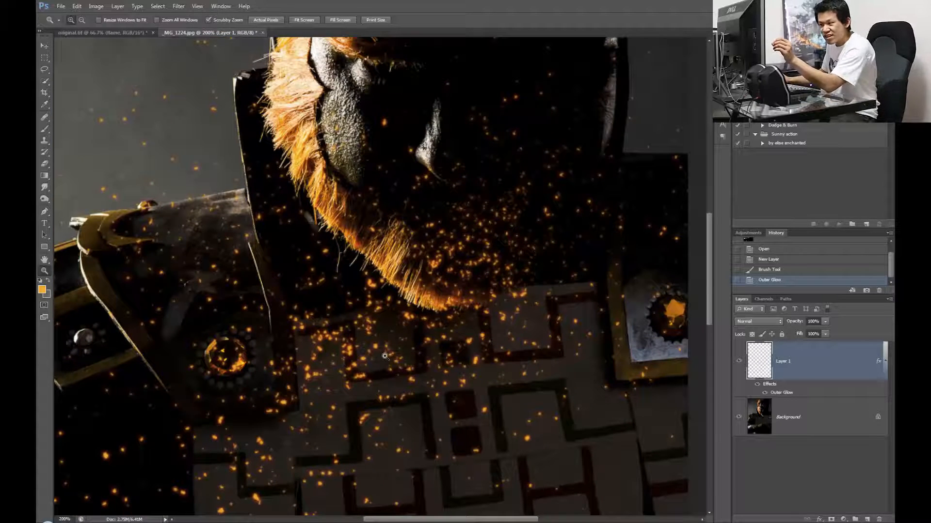
pyautogui.keyDown('alt'); pyautogui.click(391, 331); pyautogui.keyUp('alt')
pyautogui.keyDown('alt'); pyautogui.click(391, 330); pyautogui.keyUp('alt')
pyautogui.keyDown('alt'); pyautogui.click(391, 330); pyautogui.keyUp('alt')
pyautogui.click(377, 293)
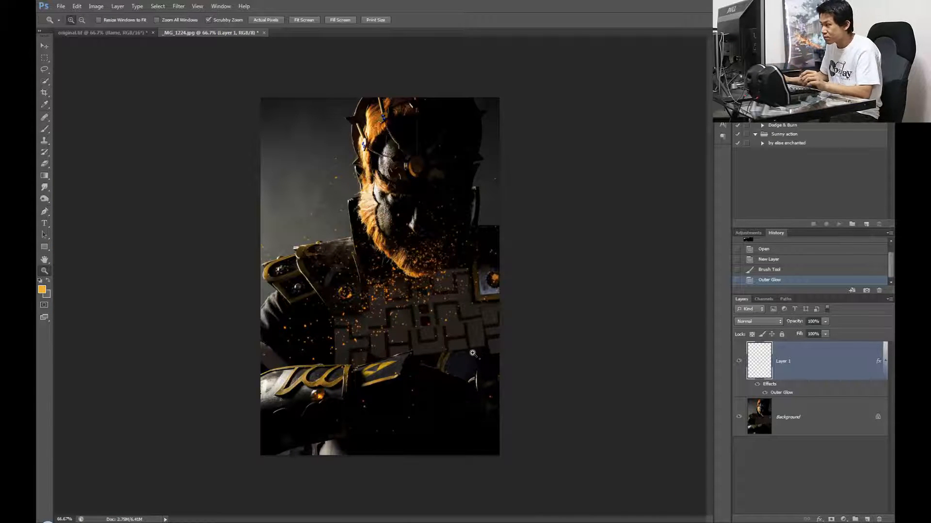
# Apply a Motion Blur with a -45° angle and 4 px distance to the particles, and move them down toward the forearm
pyautogui.click(179, 6)
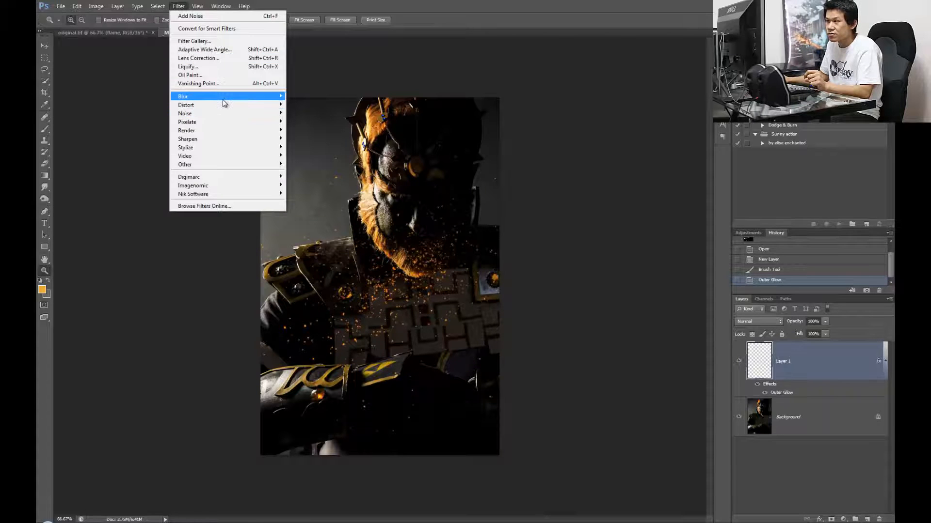
pyautogui.moveTo(225, 97)
pyautogui.click(307, 177)
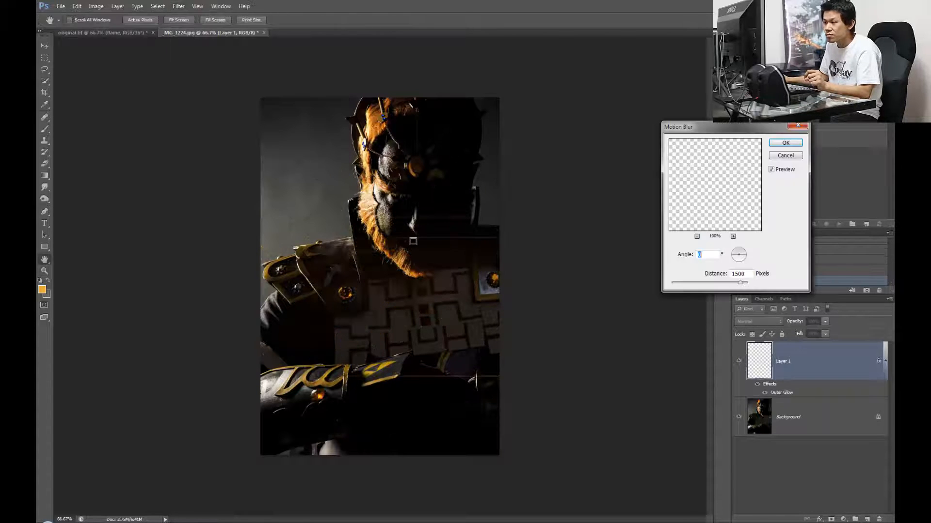
pyautogui.moveTo(694, 282); pyautogui.dragTo(678, 283)
pyautogui.click(738, 256)
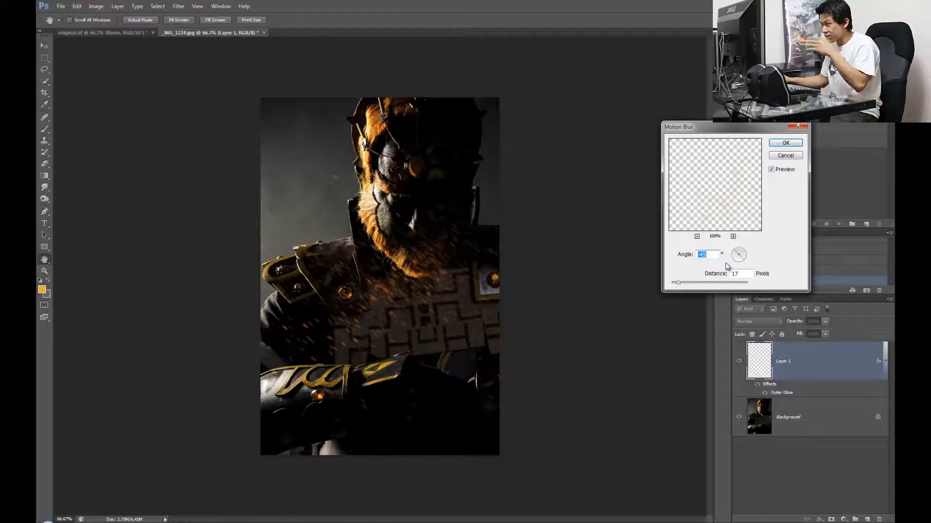
pyautogui.moveTo(677, 283); pyautogui.dragTo(673, 286)
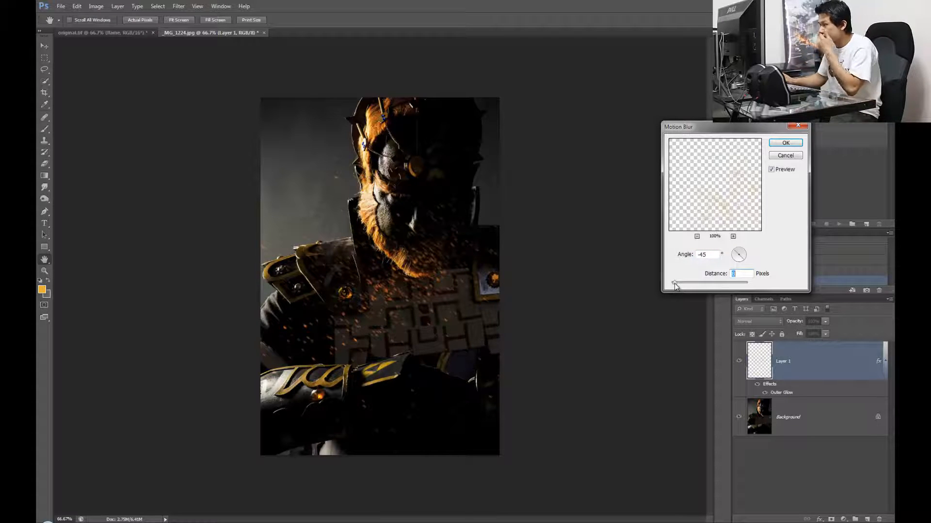
pyautogui.press('Down')
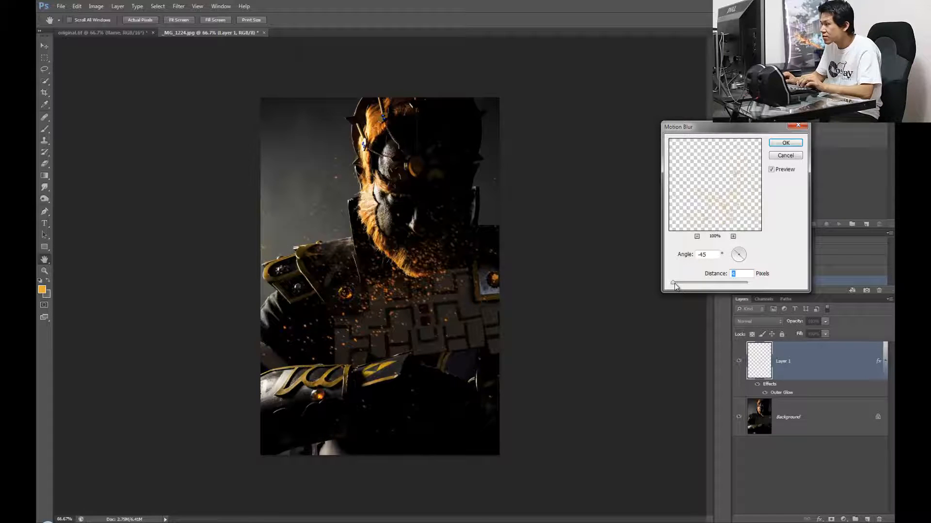
pyautogui.press('Return')
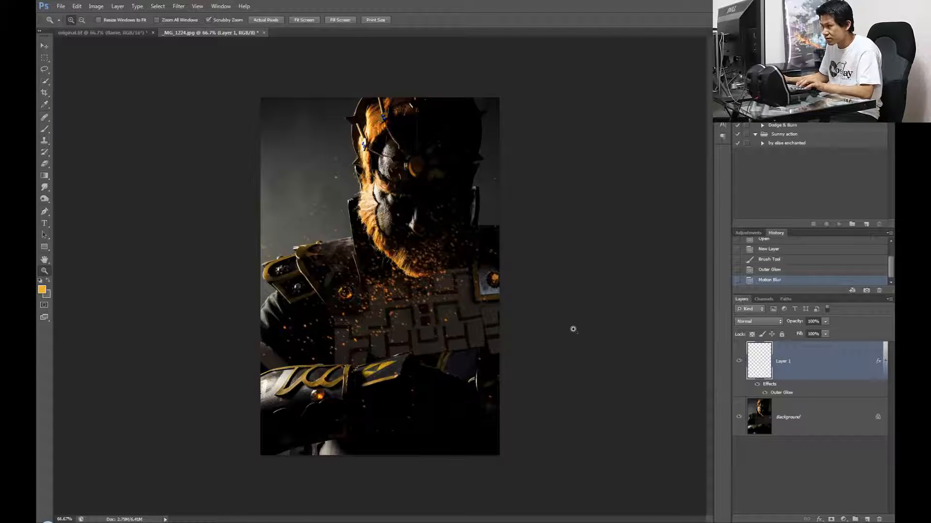
pyautogui.press('v')
pyautogui.moveTo(388, 288); pyautogui.dragTo(375, 348)
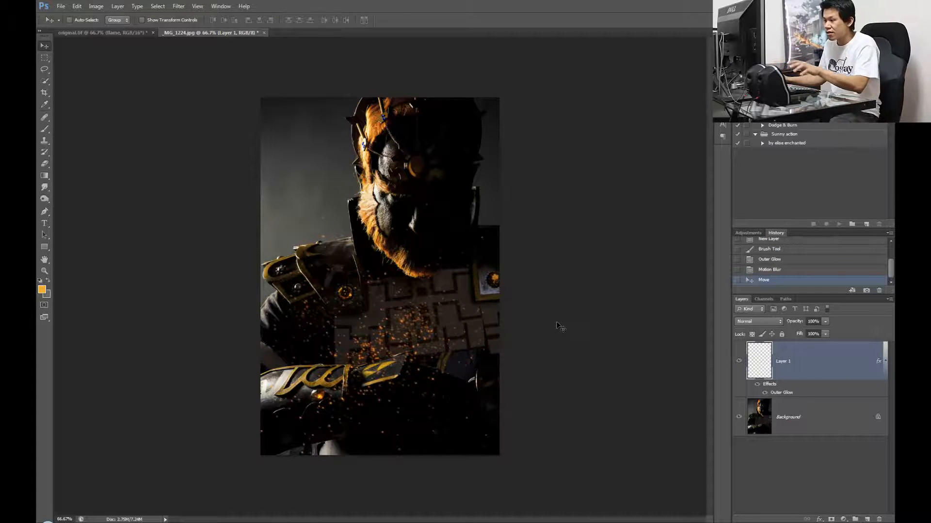
# Try warping the particle layer so the embers curve and spread across the lower torso and forearm
pyautogui.hotkey('ctrl', 't')
pyautogui.rightClick(348, 298)
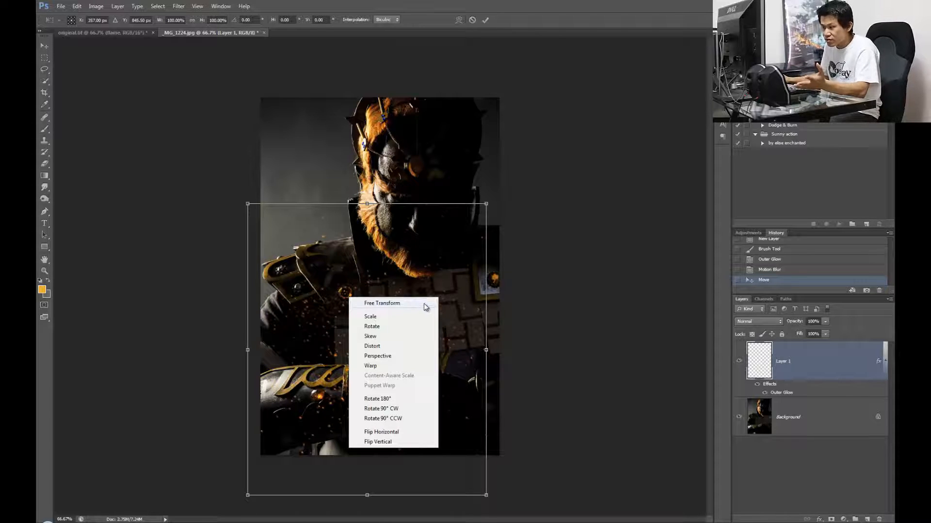
pyautogui.click(408, 366)
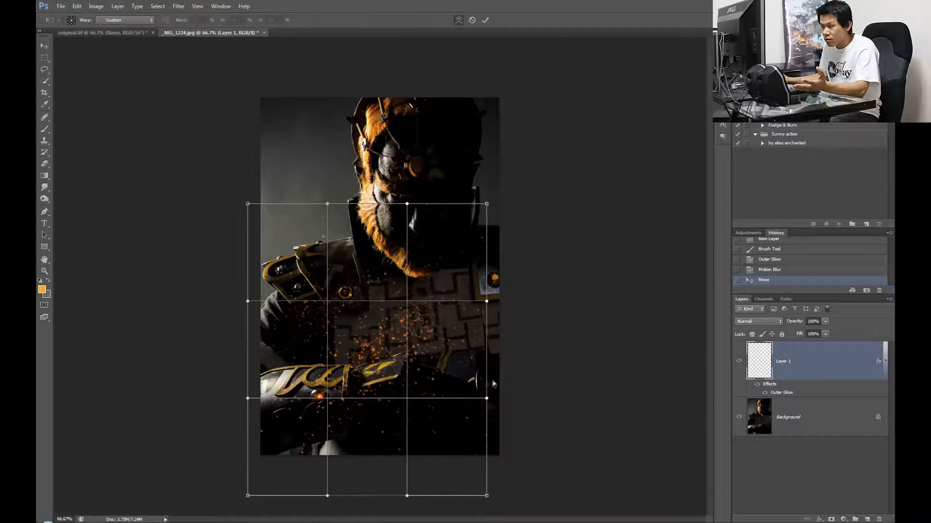
pyautogui.moveTo(487, 399); pyautogui.dragTo(587, 408)
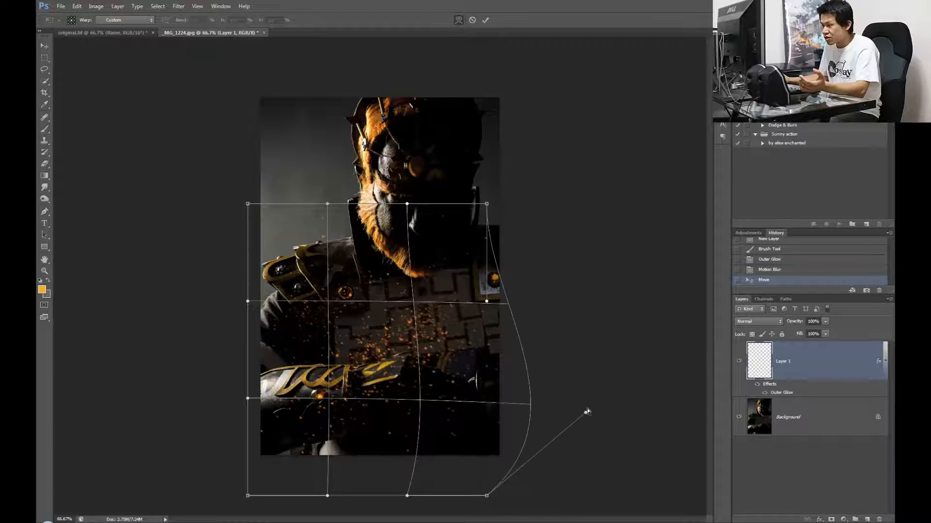
pyautogui.moveTo(248, 204); pyautogui.dragTo(207, 101)
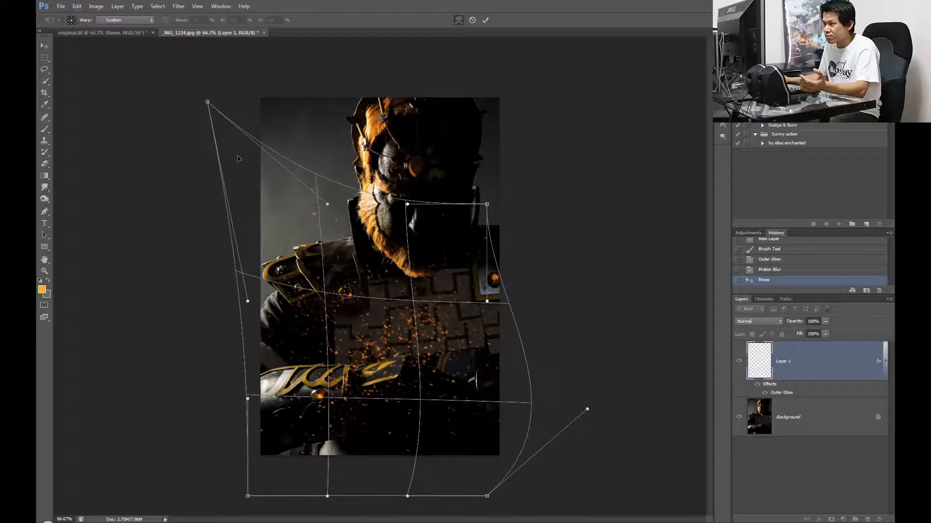
pyautogui.moveTo(383, 334); pyautogui.dragTo(434, 415)
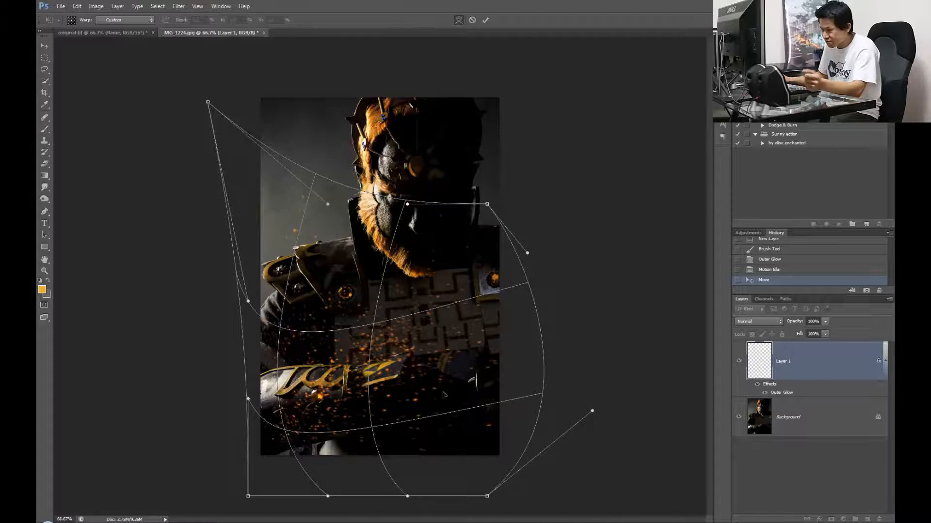
pyautogui.moveTo(415, 388); pyautogui.dragTo(510, 404)
pyautogui.moveTo(377, 363); pyautogui.dragTo(371, 324)
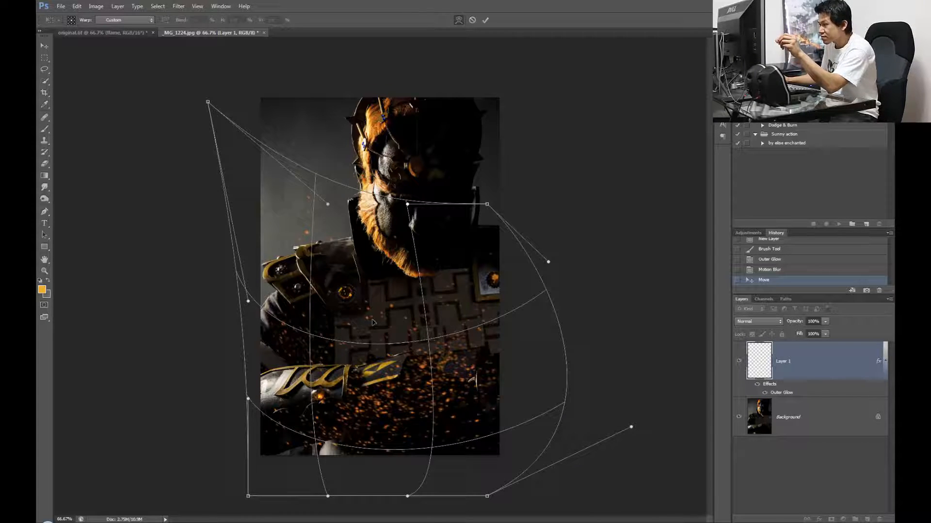
pyautogui.press('Return')
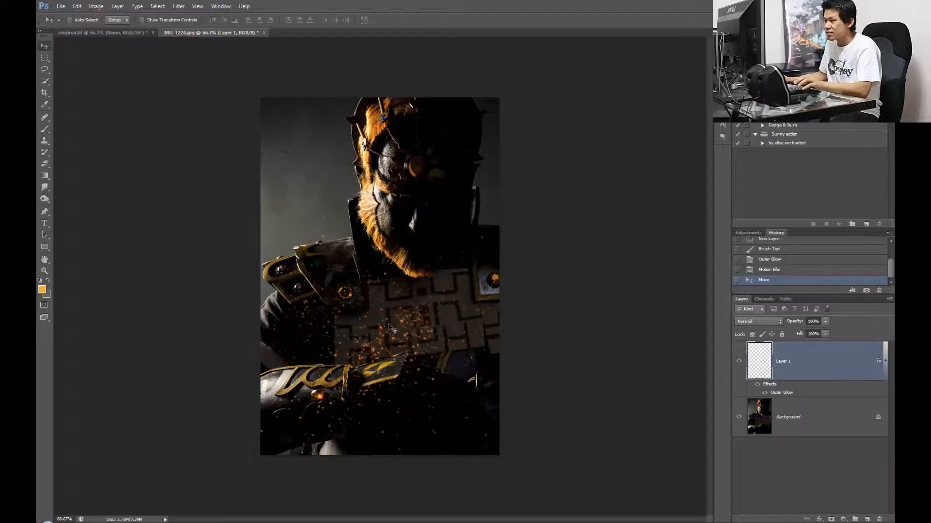
# Switch to the original.tif document, make the Curves 1 adjustment layer visible and select it
pyautogui.click(155, 32)
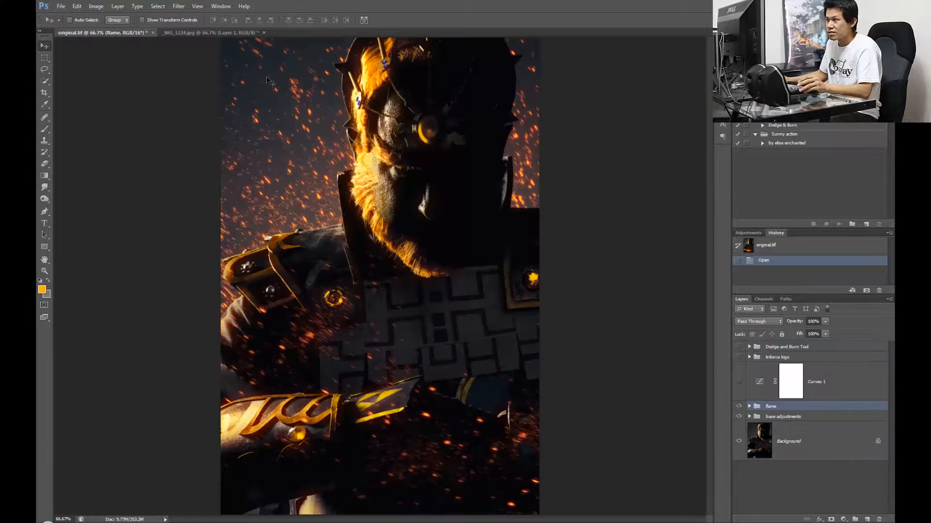
pyautogui.press('z')
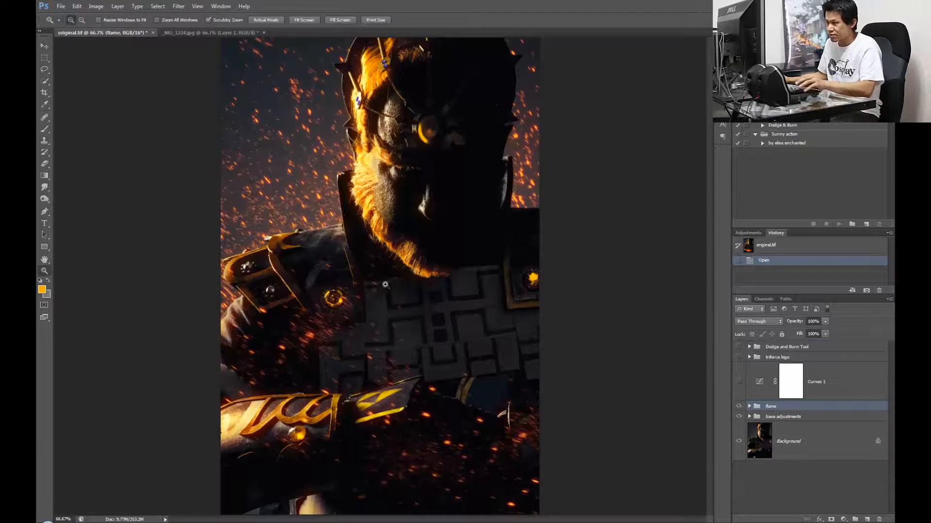
pyautogui.keyDown('alt'); pyautogui.click(389, 284); pyautogui.keyUp('alt')
pyautogui.click(390, 284)
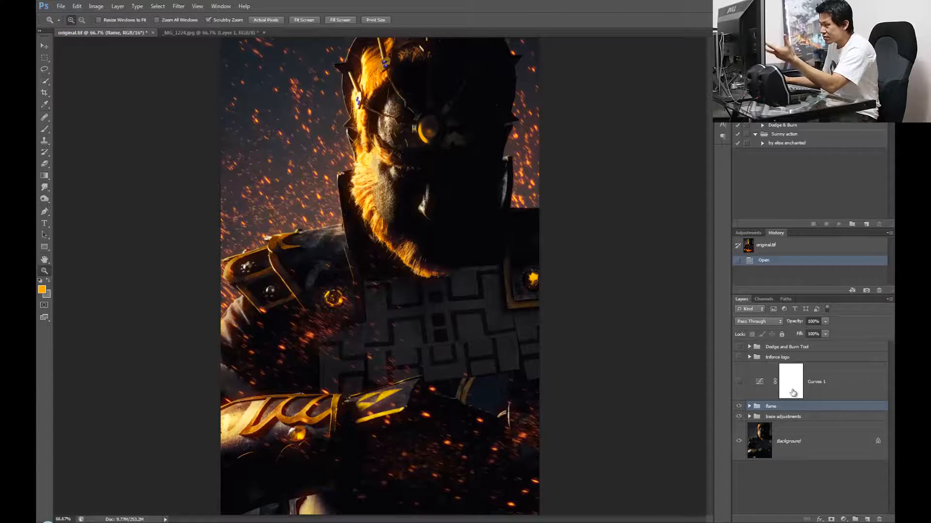
pyautogui.click(739, 382)
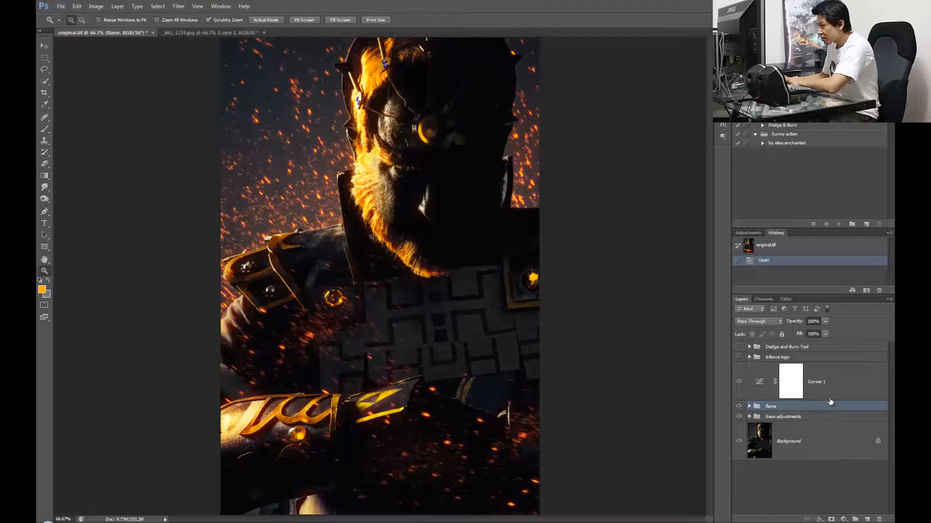
pyautogui.click(837, 393)
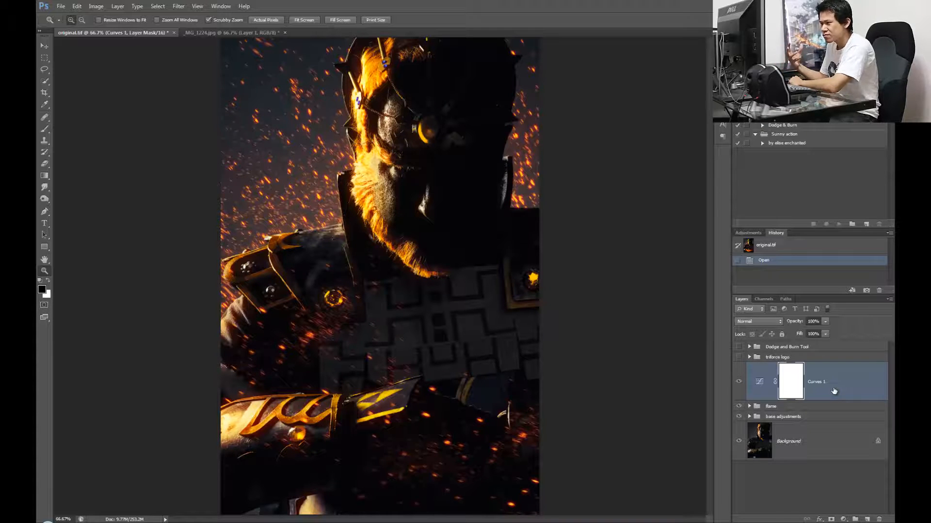
# Make the triforce logo group visible and expand it to review the layers that build the glowing emblem
pyautogui.click(739, 357)
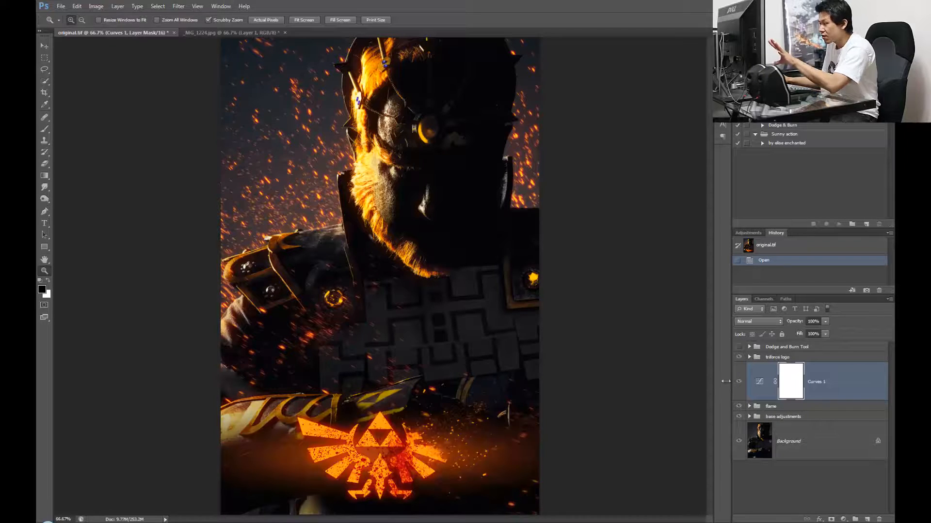
pyautogui.click(750, 357)
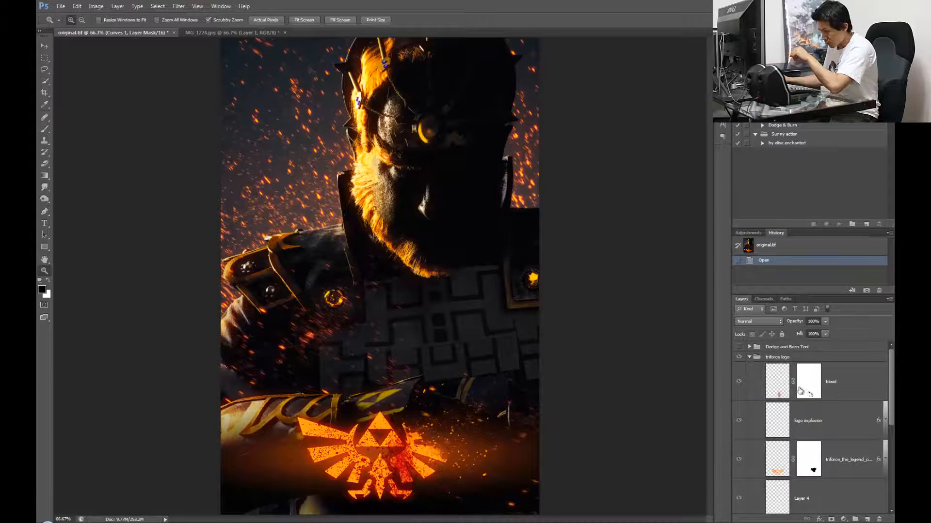
pyautogui.scroll(-3, 803, 388)
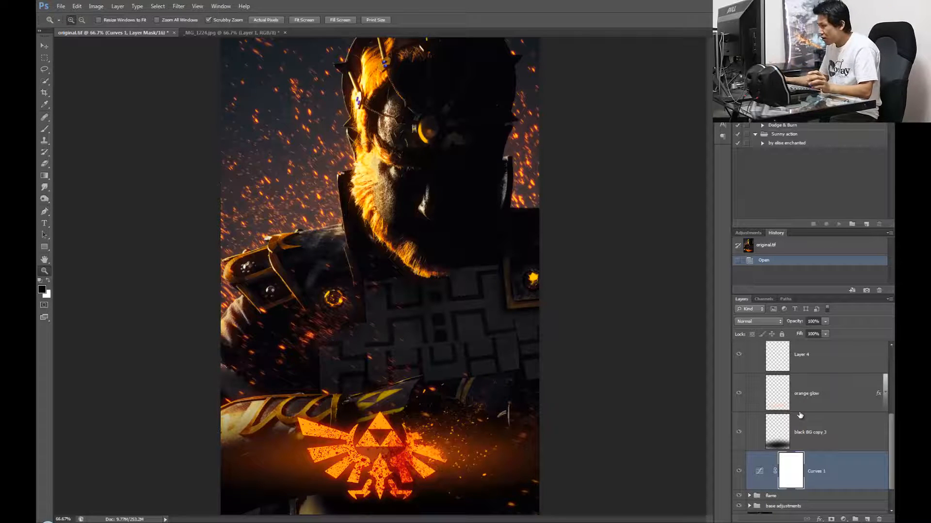
pyautogui.scroll(6, 739, 407)
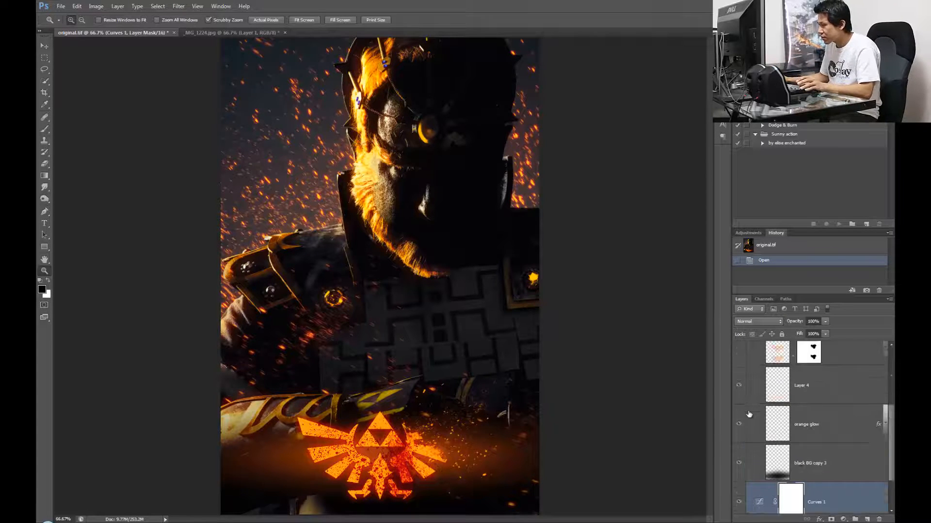
# Hide every layer inside the triforce logo group, from blood and logo explosion down to orange glow and black BG copy 3
pyautogui.click(739, 421)
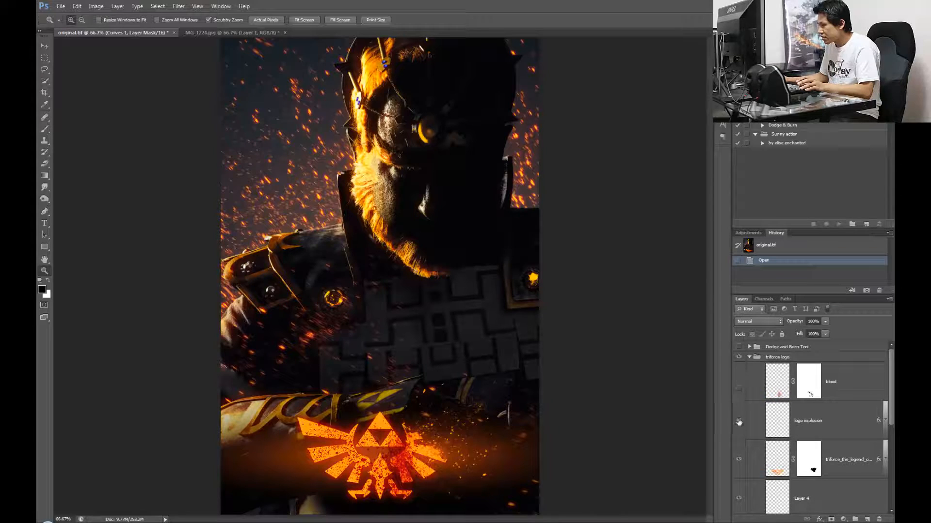
pyautogui.click(739, 461)
pyautogui.scroll(-3, 751, 436)
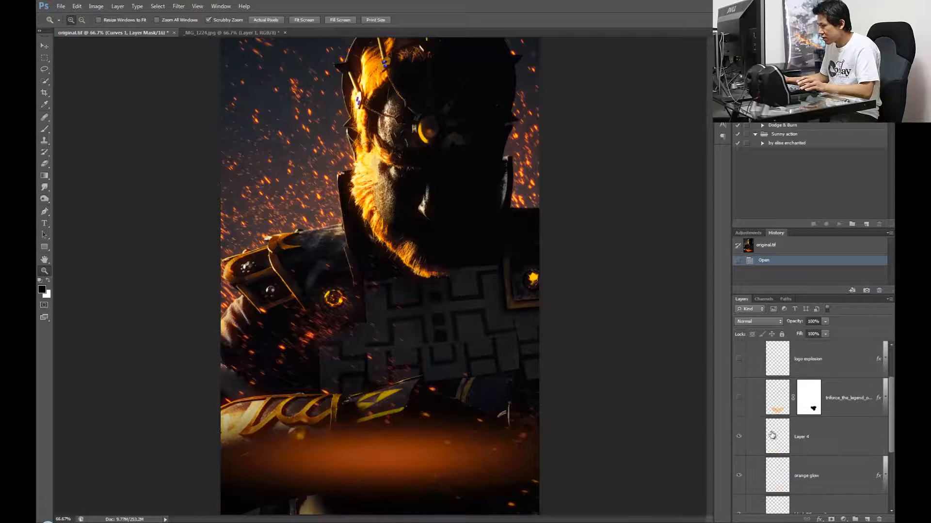
pyautogui.click(739, 437)
pyautogui.click(738, 476)
pyautogui.scroll(-3, 833, 451)
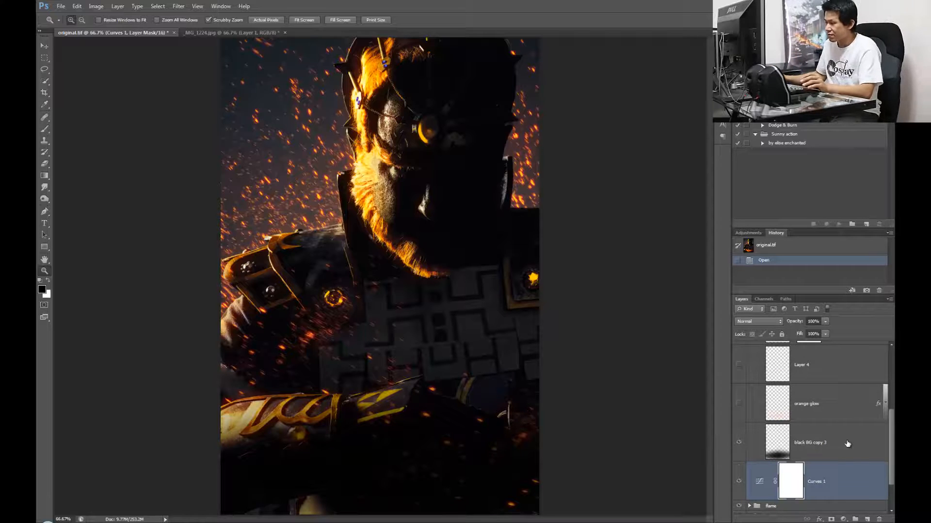
pyautogui.click(739, 446)
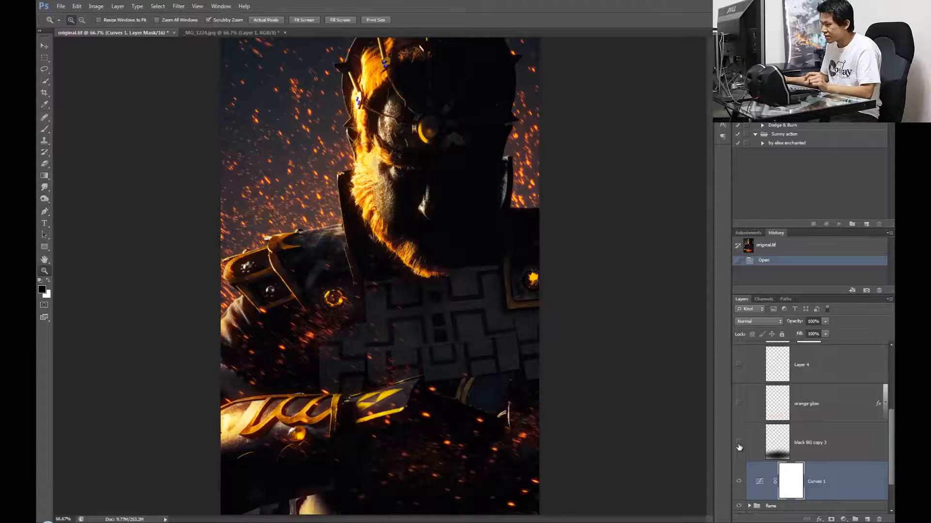
# Show the triforce logo group's layers again from the lowest upward: black BG copy 3, orange glow, Layer 4, the triforce emblem and logo explosion
pyautogui.click(738, 445)
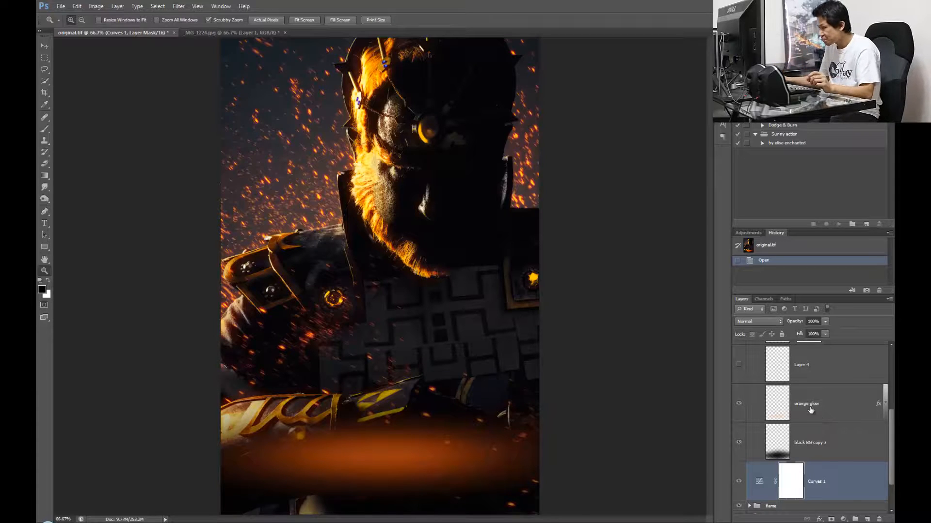
pyautogui.scroll(2, 763, 413)
pyautogui.click(743, 427)
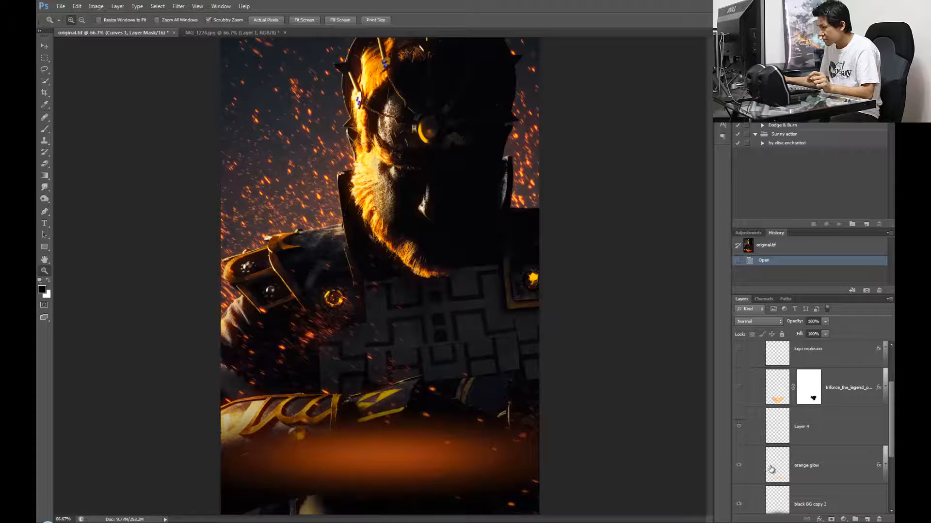
pyautogui.click(737, 387)
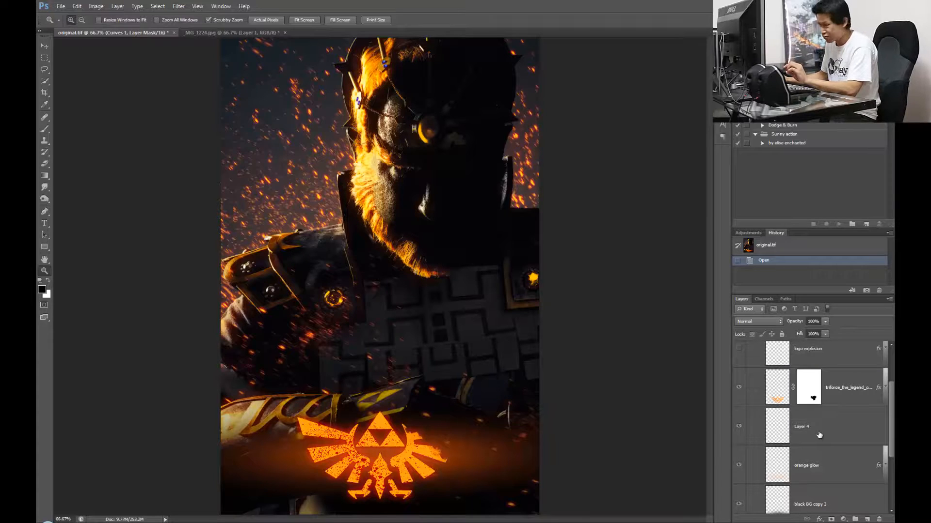
pyautogui.scroll(3, 820, 435)
pyautogui.click(739, 421)
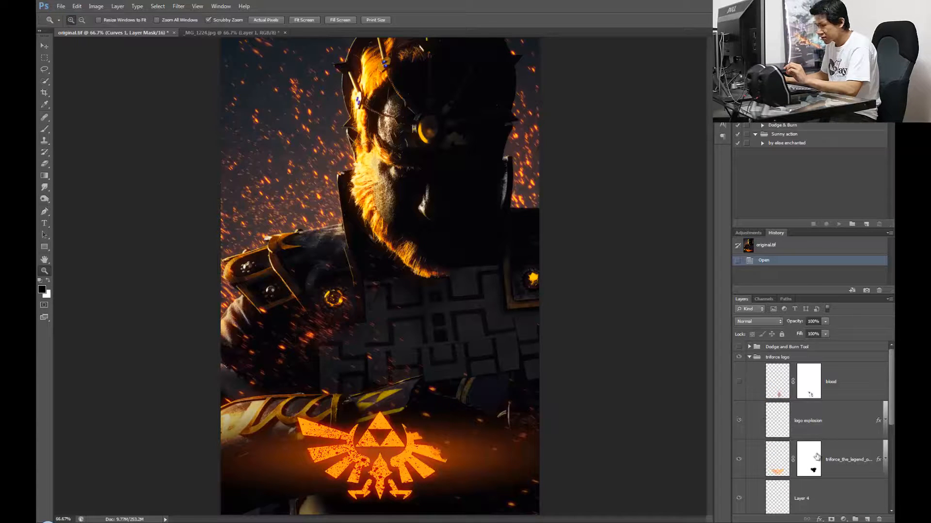